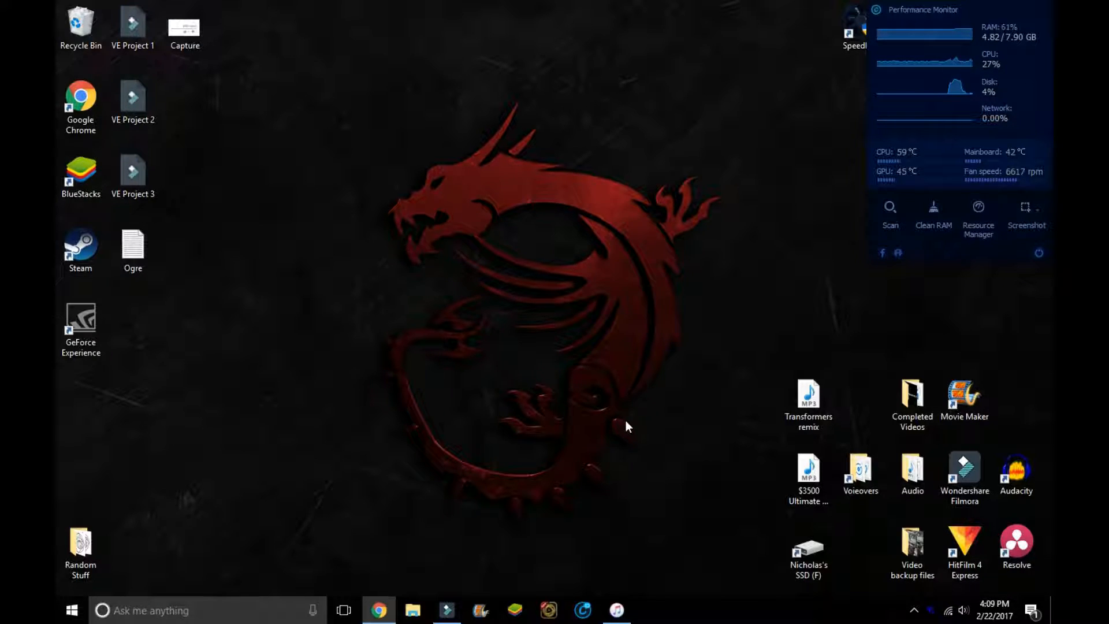
Step: Start Movie Maker and create a new folder on the desktop, keeping its default name
click(497, 618)
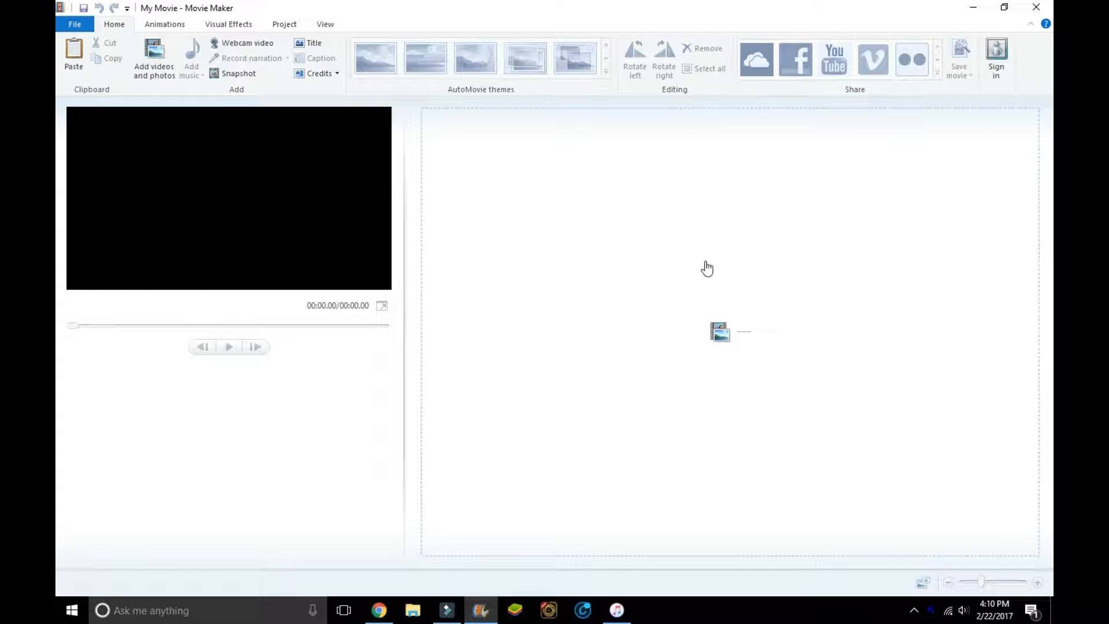
key(super+d)
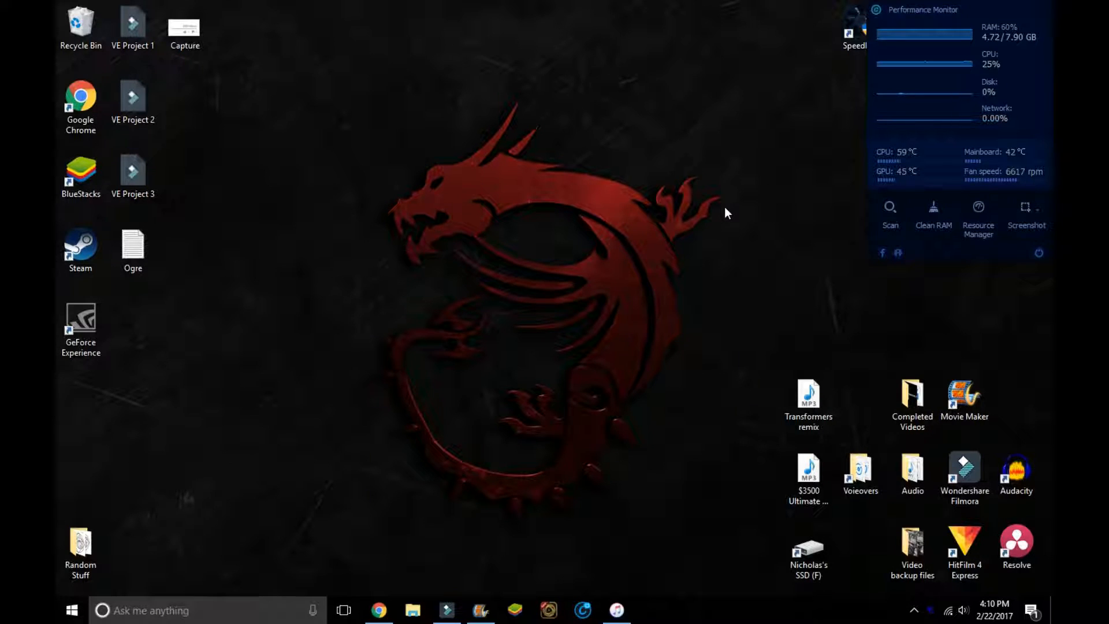
right_click(590, 194)
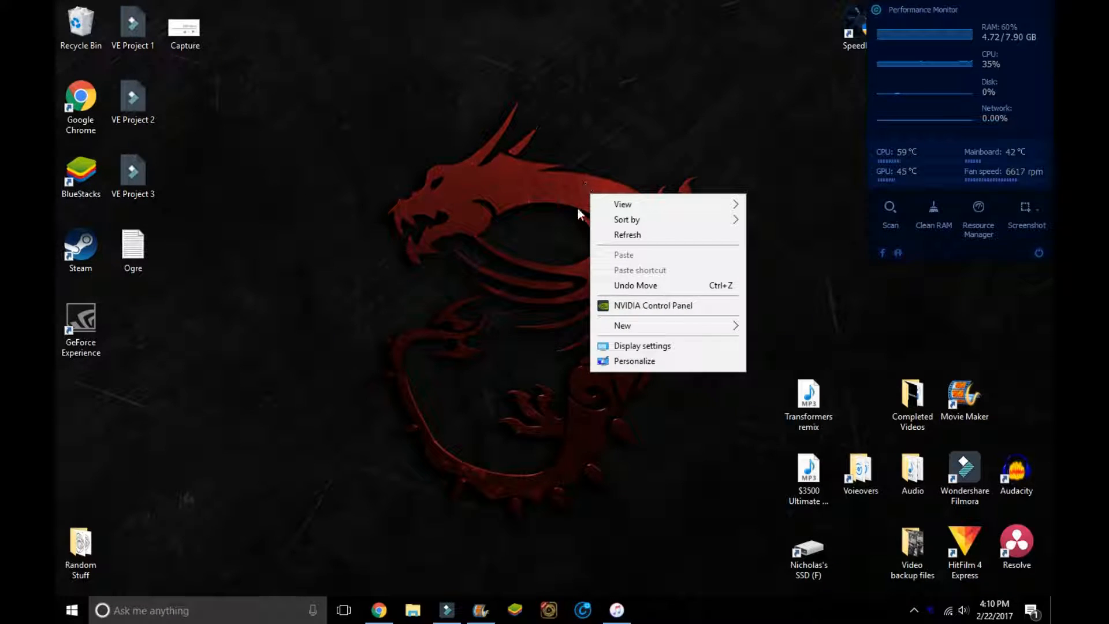
mouse_move(621, 325)
click(817, 325)
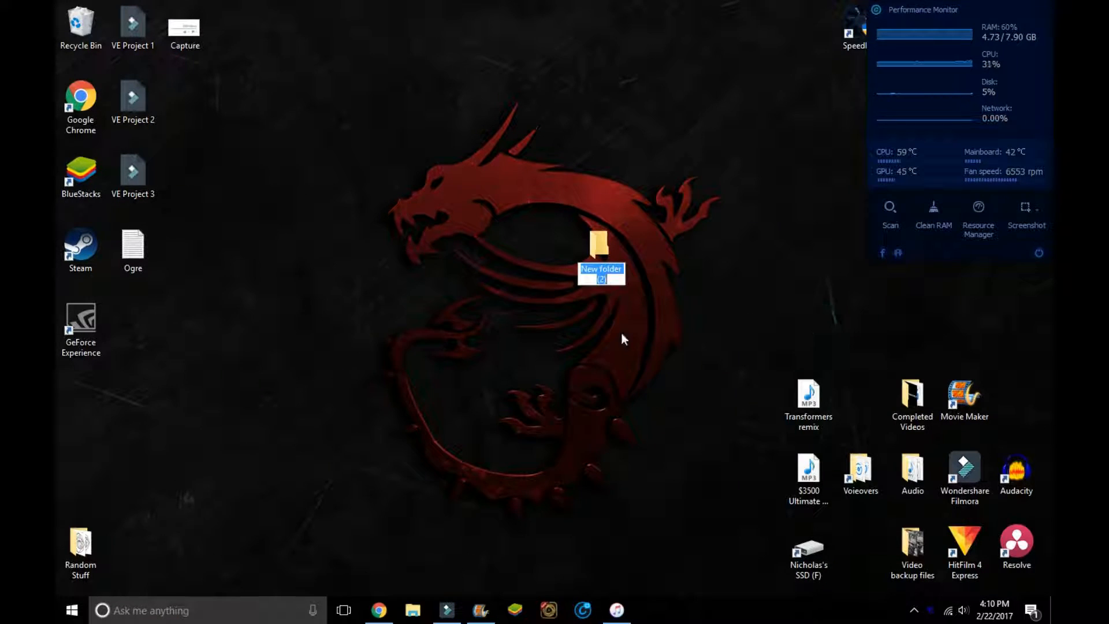
key(Return)
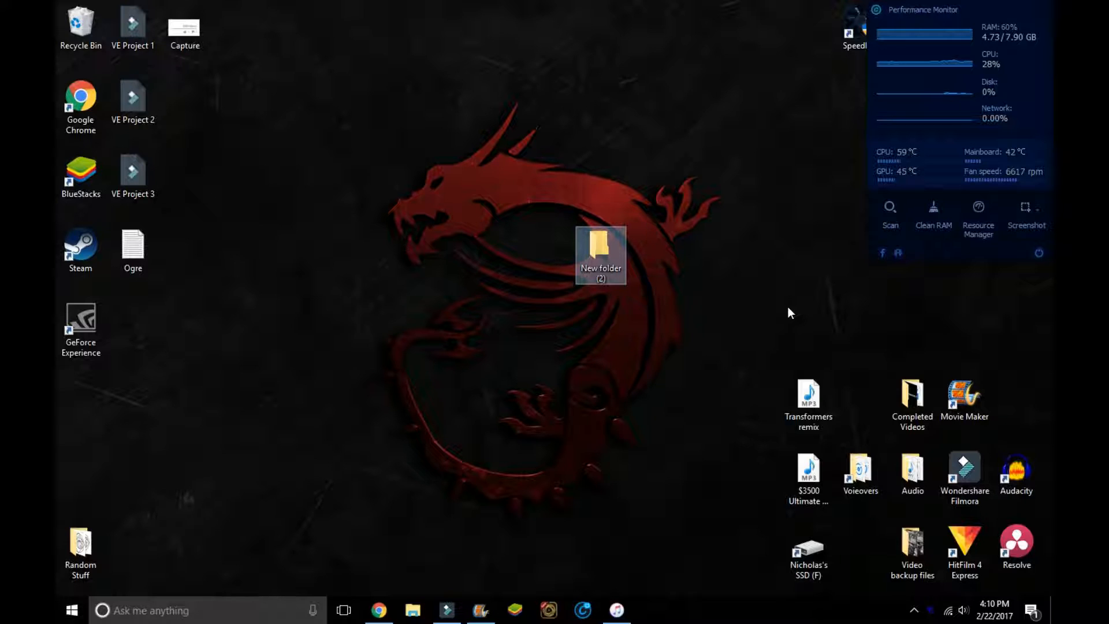
Step: Open the project's source folder and review the three Valk overview video clips and the MP3 music file
key(Return)
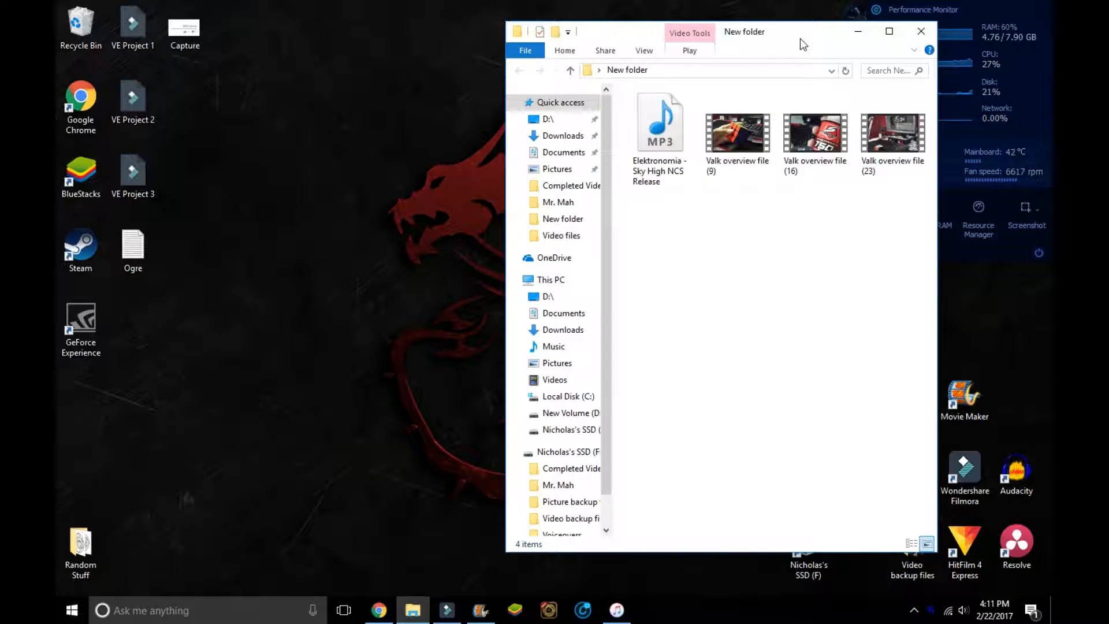
drag(661, 325, 922, 110)
click(855, 250)
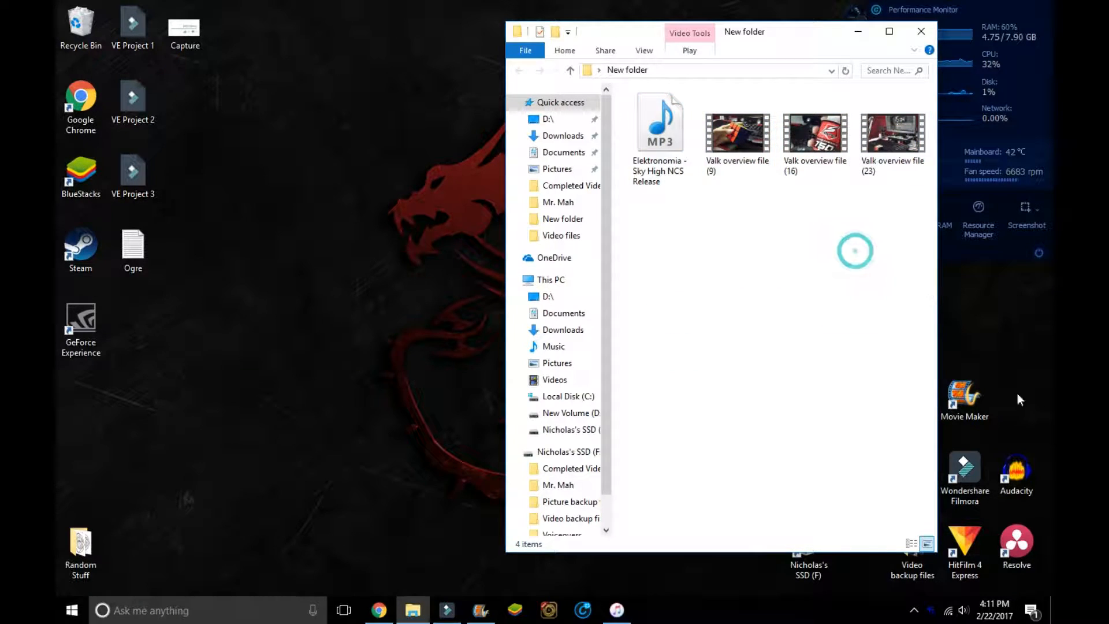
drag(787, 267, 818, 142)
click(794, 289)
drag(751, 213, 873, 144)
click(750, 327)
drag(696, 305, 632, 132)
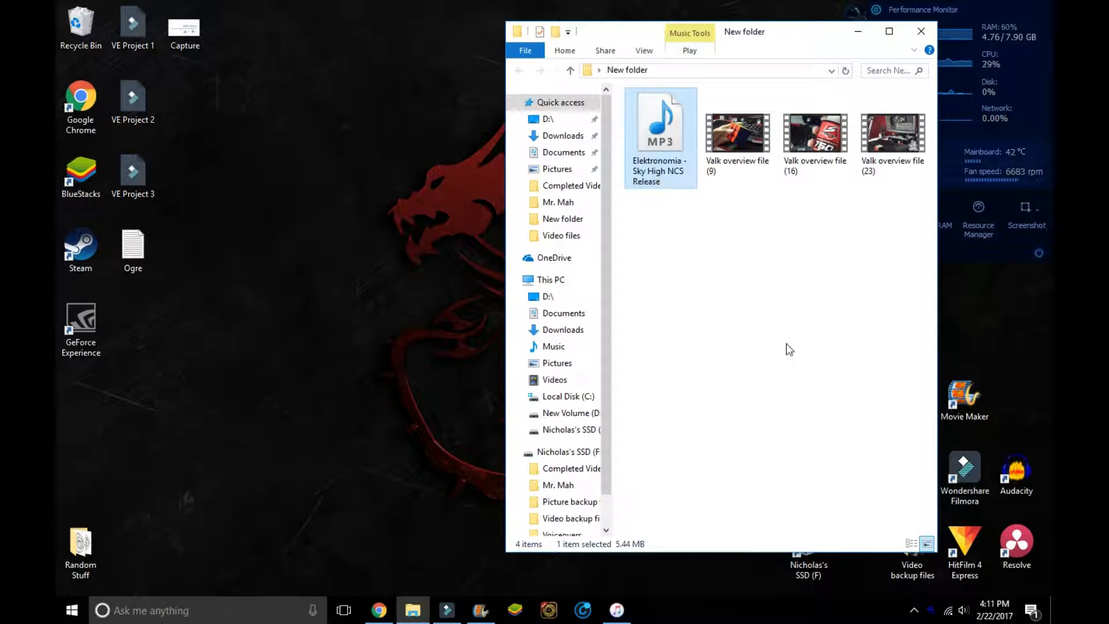
click(789, 350)
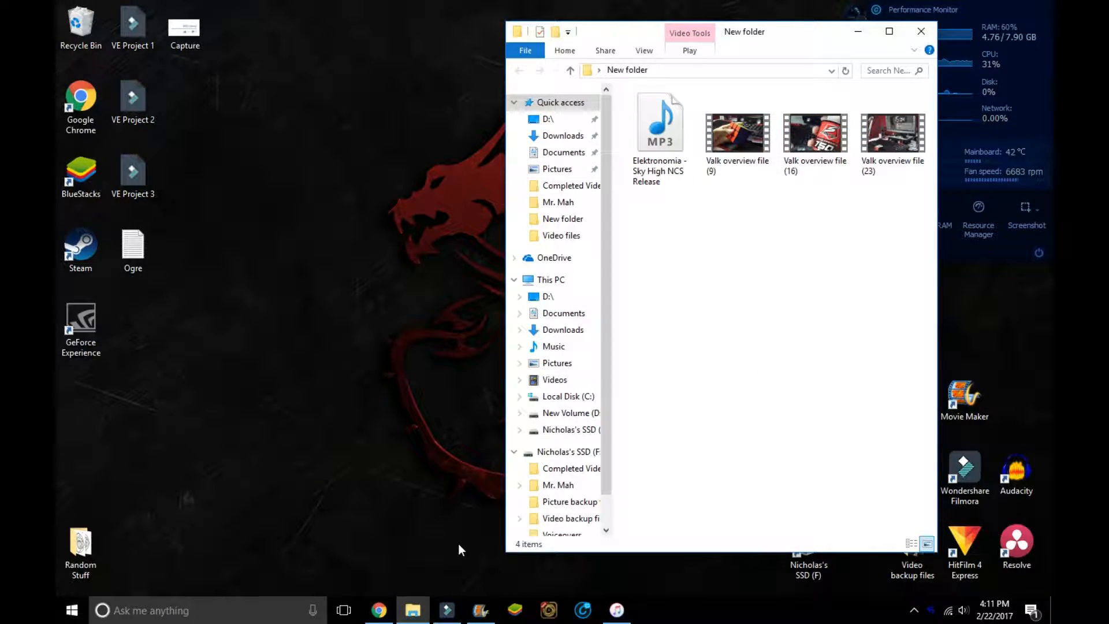
Step: Add the three Valk overview video clips, (9), (16) and (23), from the source folder to the Movie Maker project
click(480, 610)
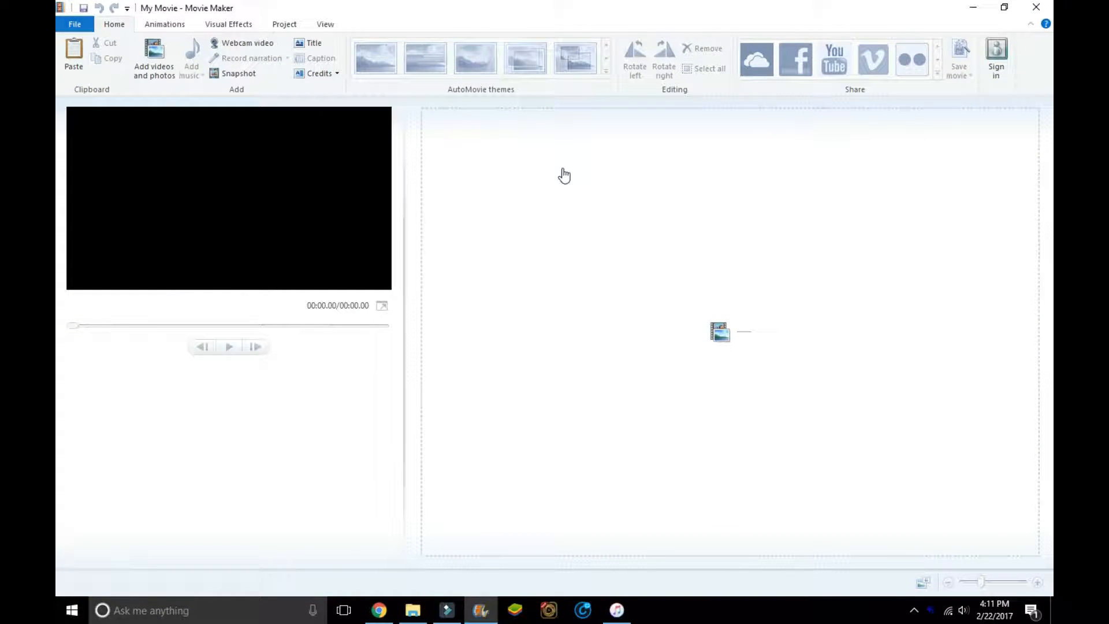
click(386, 549)
click(749, 44)
drag(800, 30, 456, 25)
drag(371, 212, 570, 105)
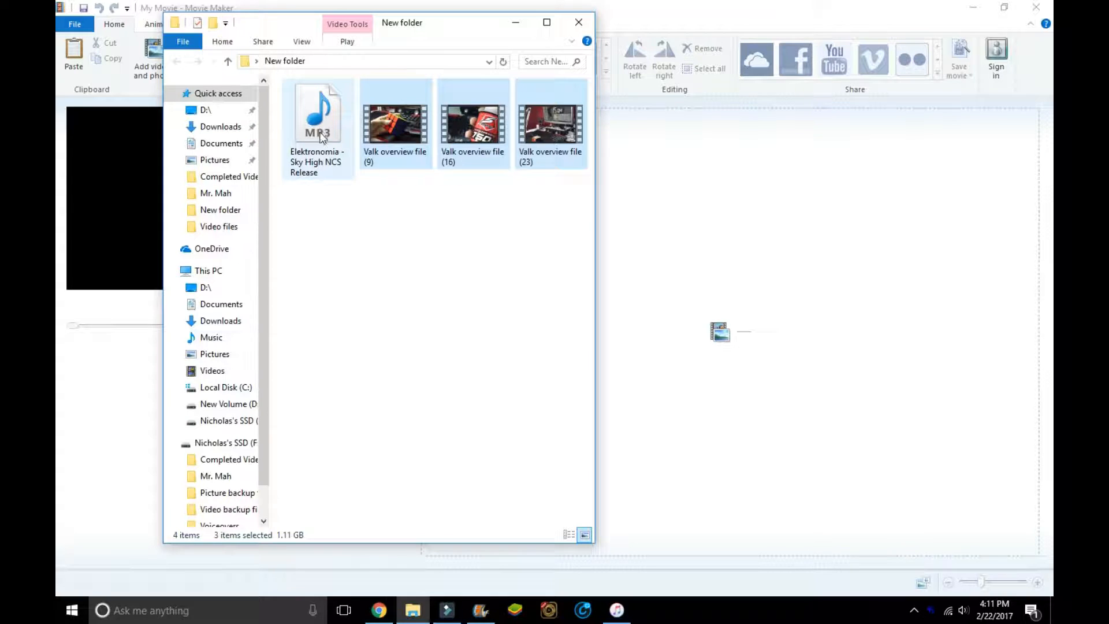
drag(387, 124, 765, 226)
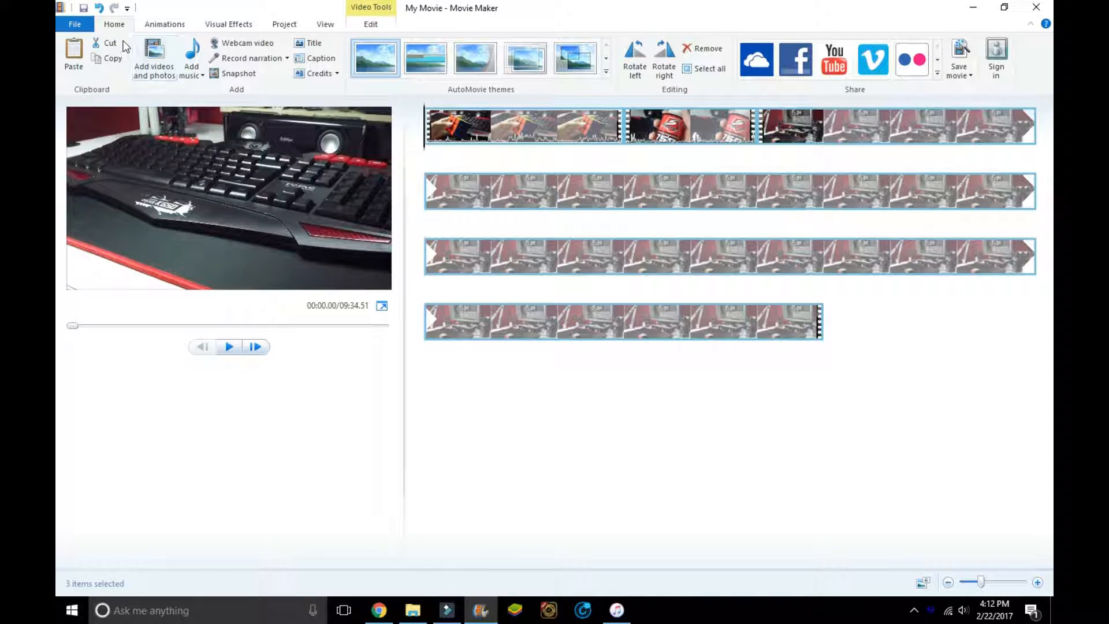
Step: Preview the first clip from the beginning and from a few later points, pausing at about 32 seconds
click(413, 610)
click(514, 24)
key(space)
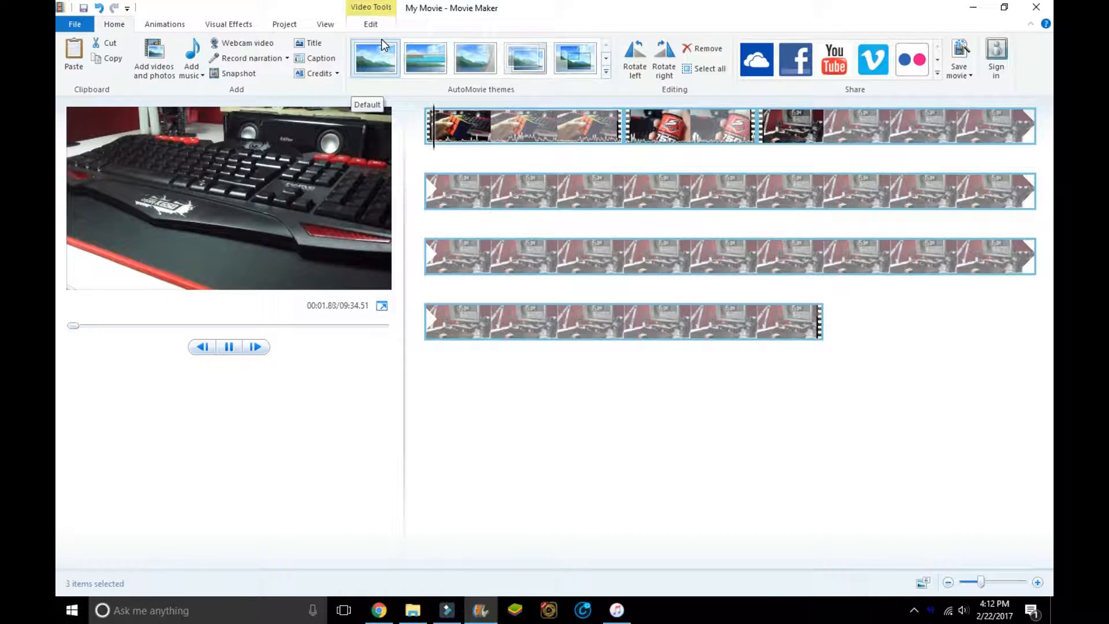
click(363, 166)
key(Home)
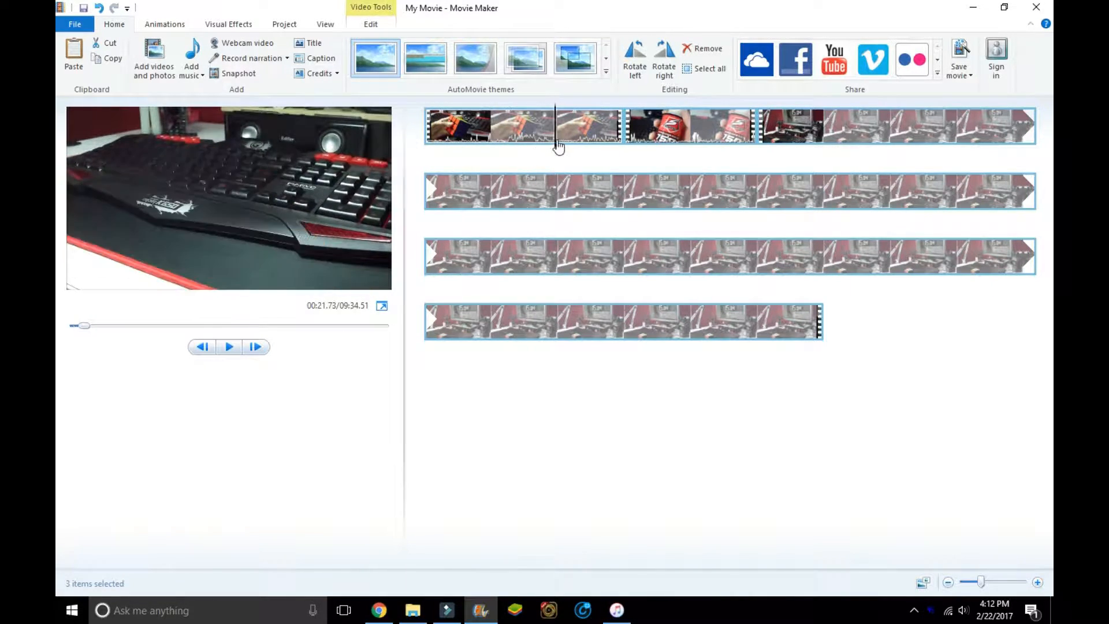
click(571, 141)
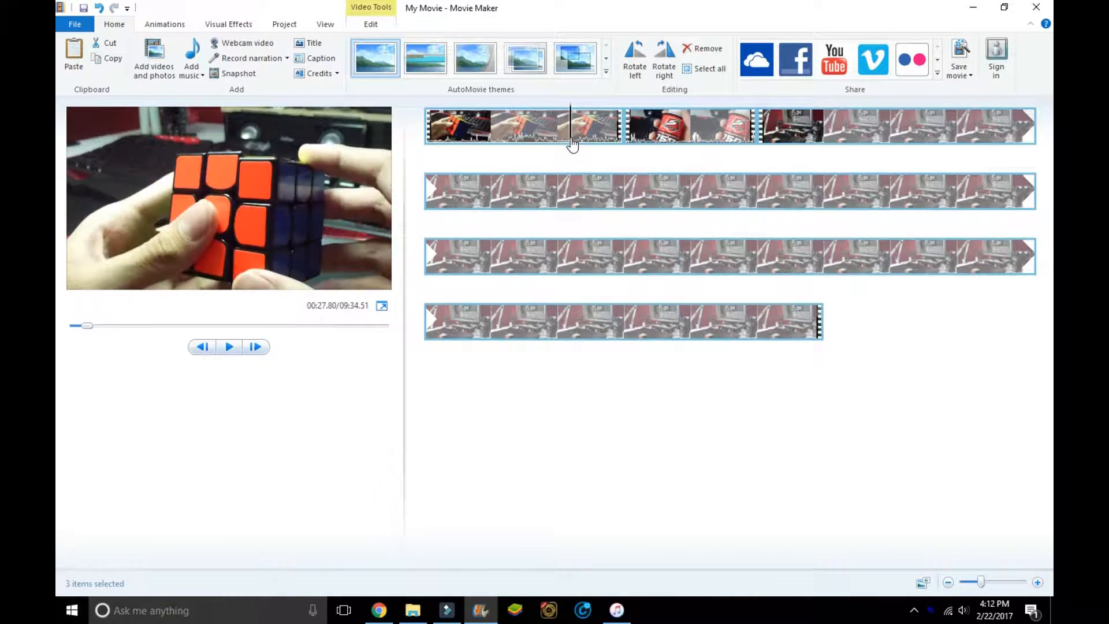
click(577, 138)
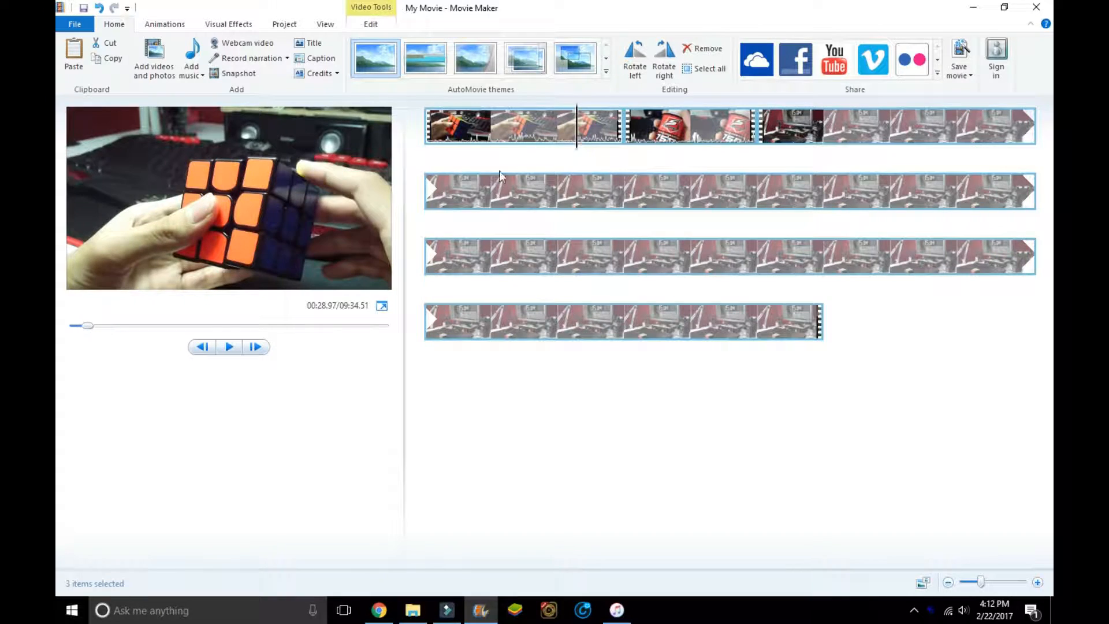
click(236, 346)
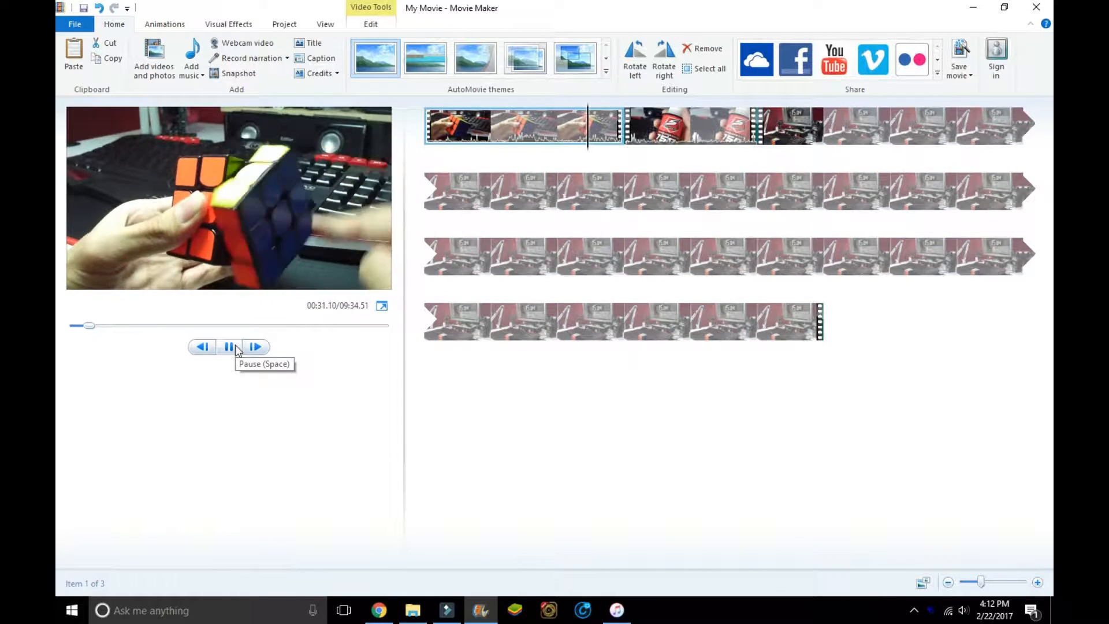
click(230, 347)
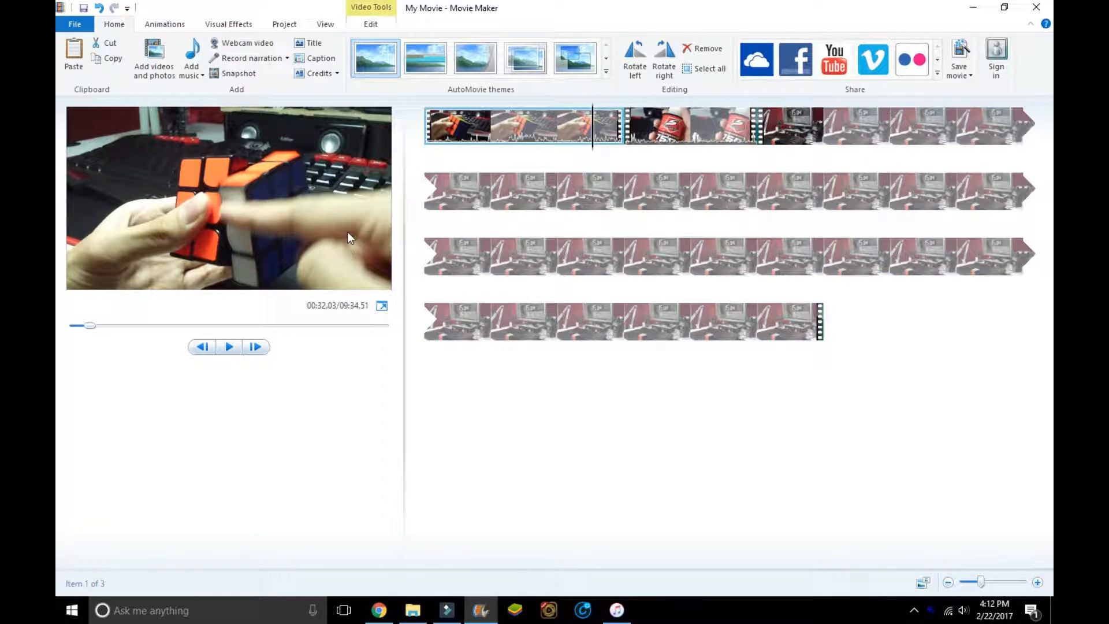
Step: Try out a title slide at the start of the movie and delete it
click(312, 42)
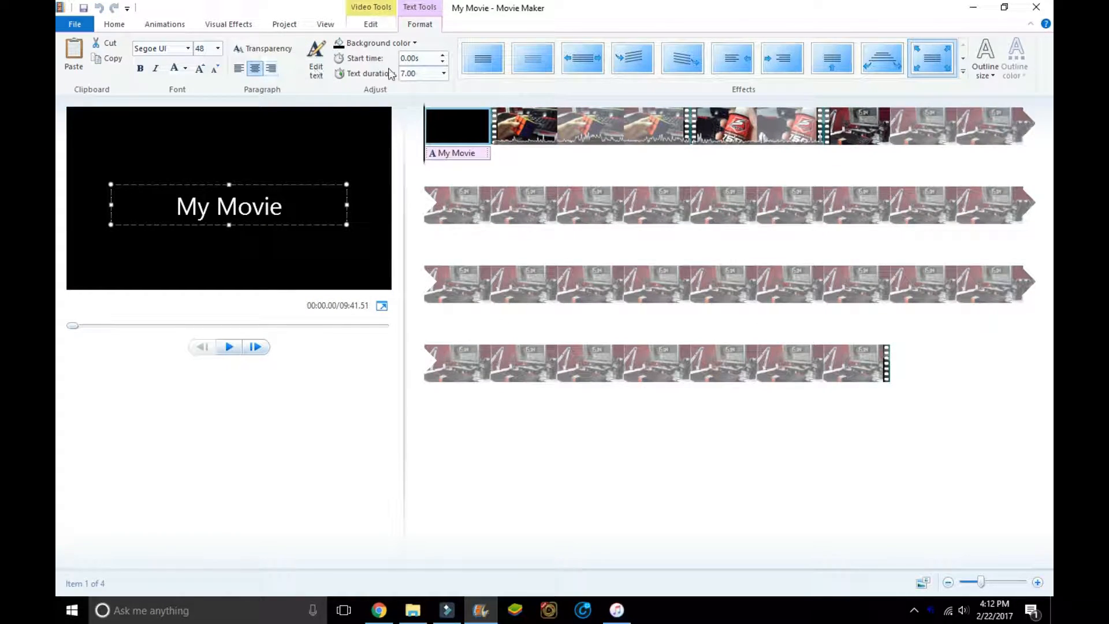
click(112, 24)
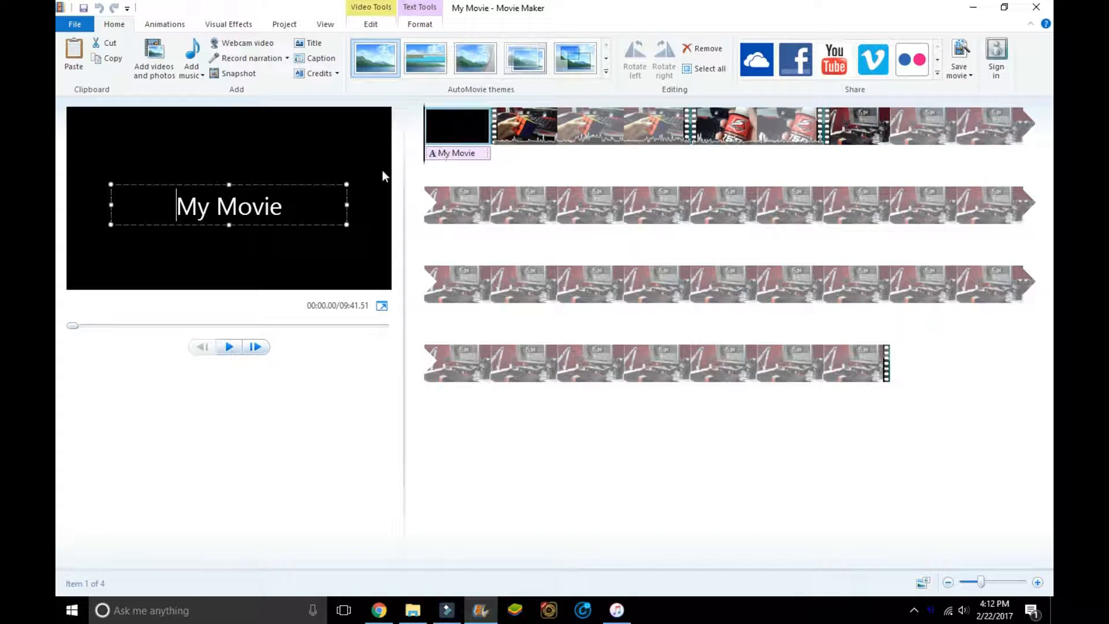
key(Delete)
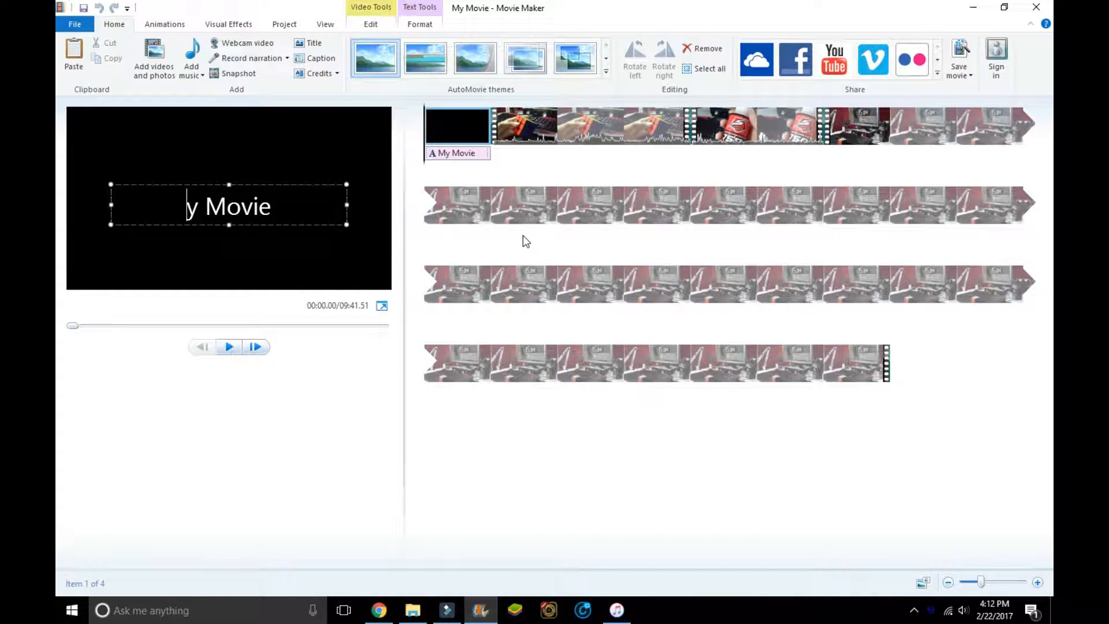
click(471, 127)
key(Delete)
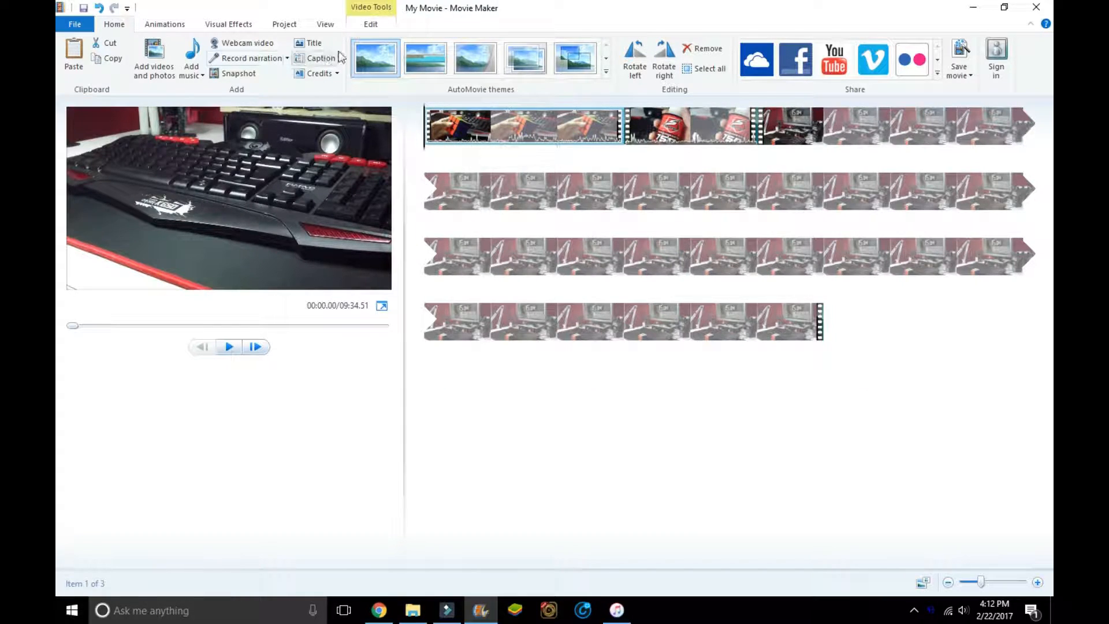
Step: Add a caption at the start of the first clip, move it higher in the frame, and enter "Anything that you want here"
click(321, 58)
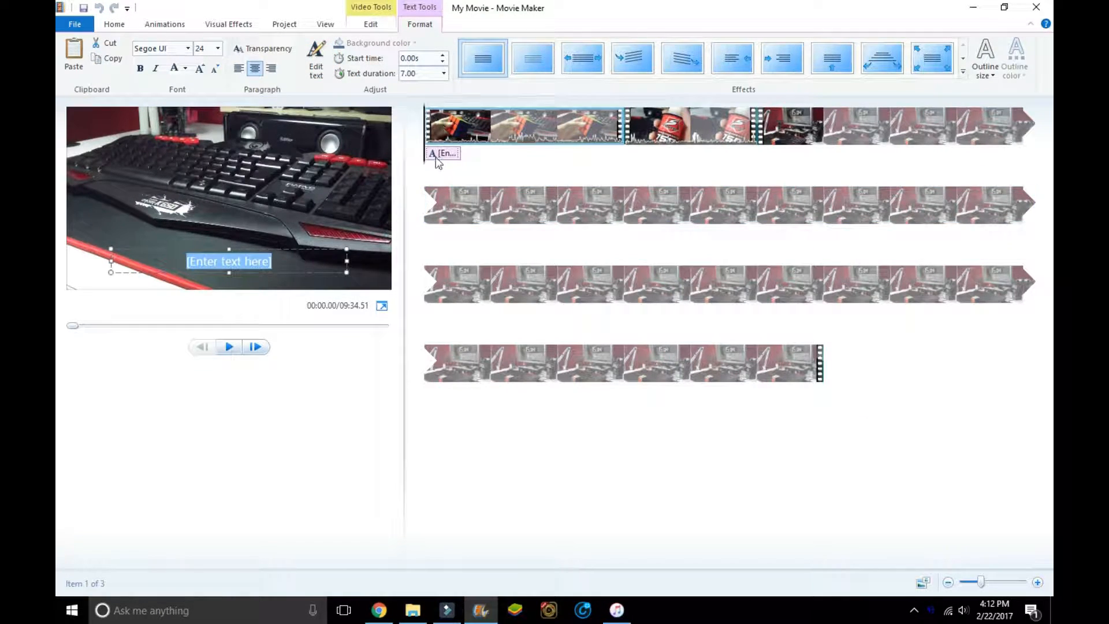
drag(285, 268, 114, 231)
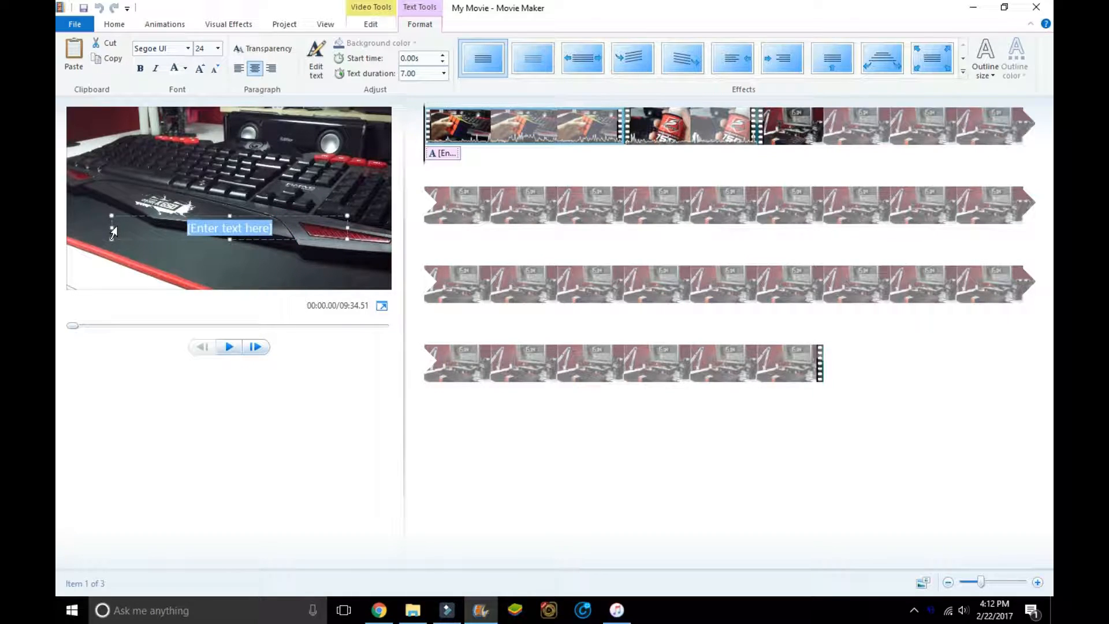
text(Anytrhi)
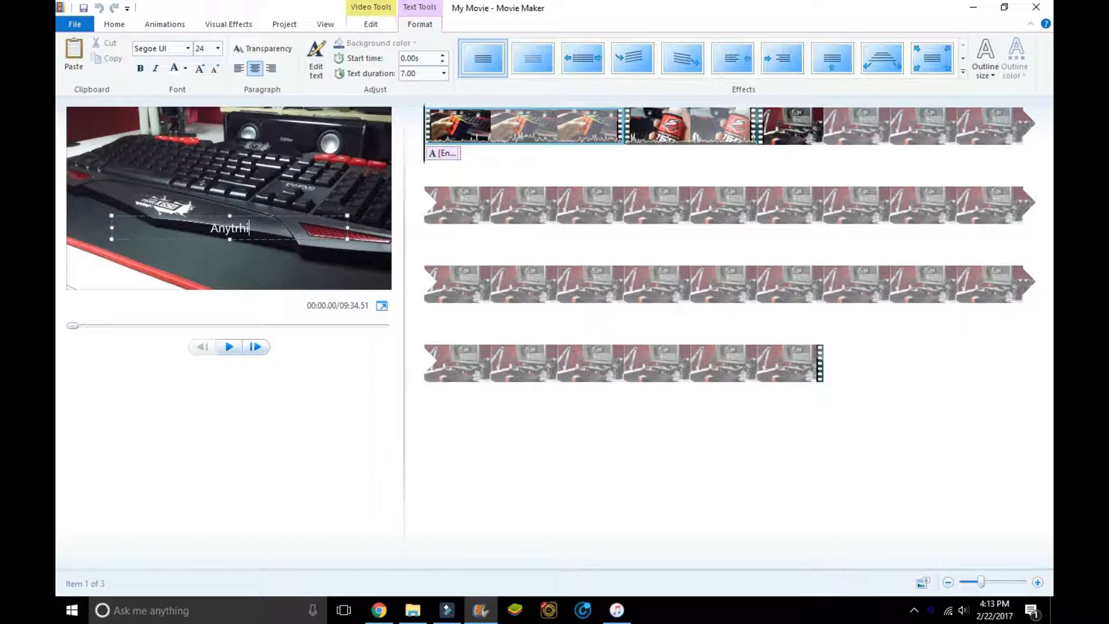
text(hing thst)
key(BackSpace)
key(BackSpace)
text(at you want here)
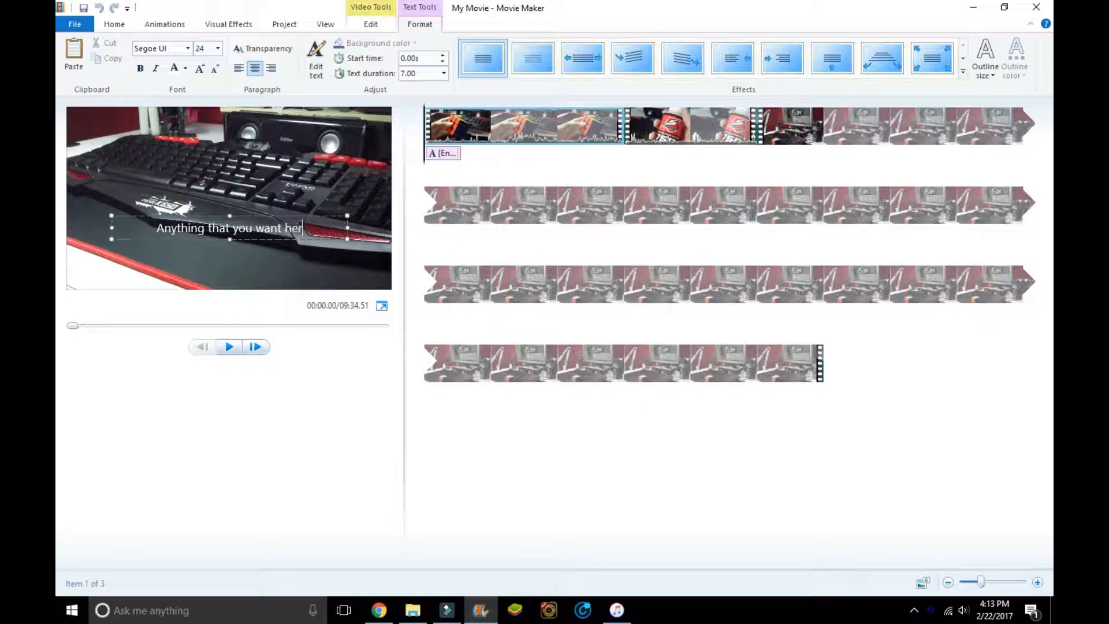
Step: Format the caption in the Ravie font at size 72, then widen its text box and centre it over the picture
click(186, 50)
click(173, 314)
click(218, 49)
click(218, 50)
click(218, 49)
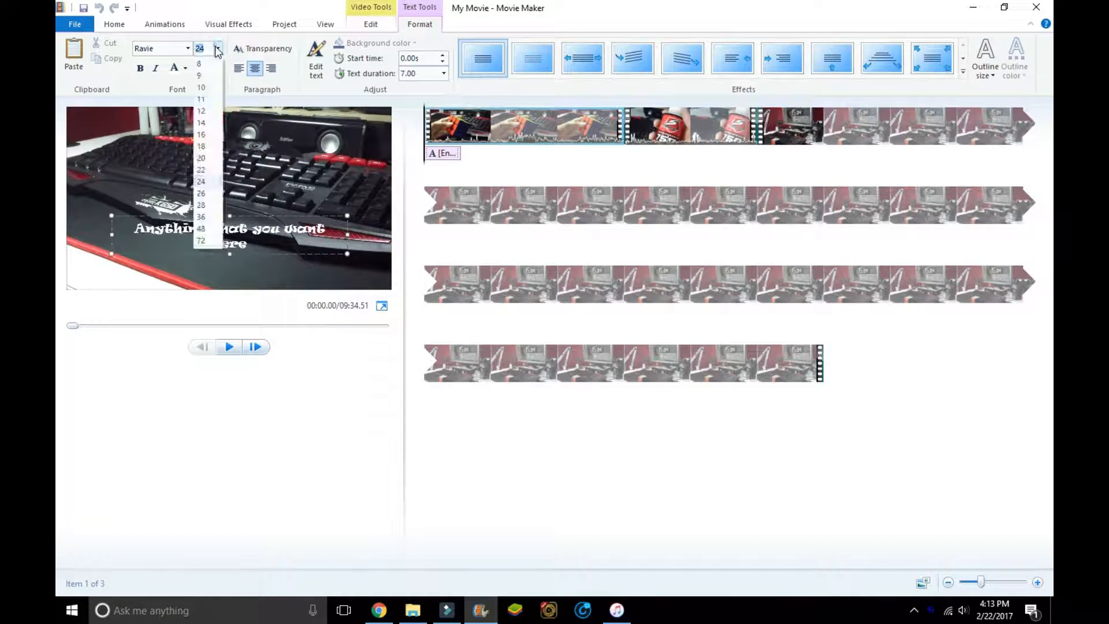
click(200, 241)
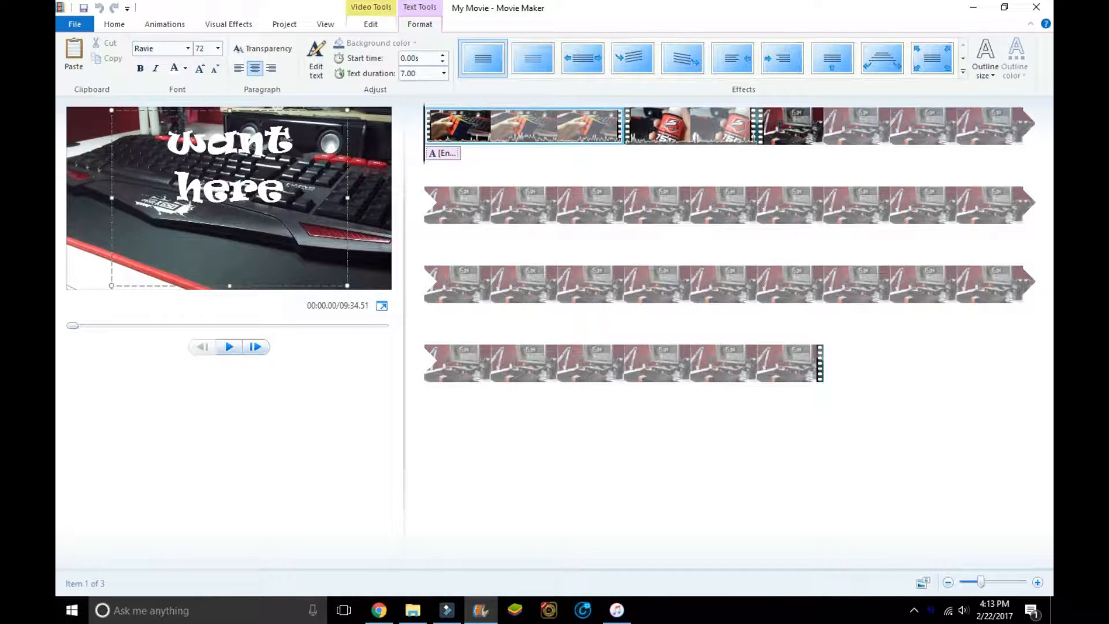
drag(347, 110, 379, 122)
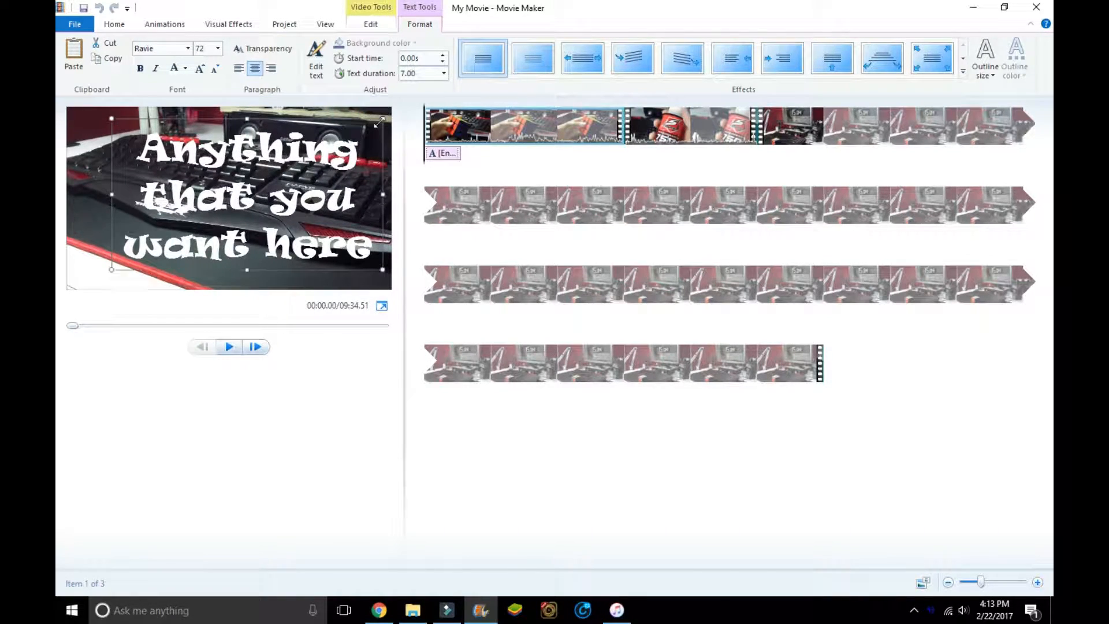
mouse_move(383, 207)
mouse_down()
mouse_move(341, 196)
mouse_move(400, 176)
mouse_move(341, 185)
mouse_move(333, 214)
mouse_move(354, 185)
mouse_move(365, 203)
mouse_up()
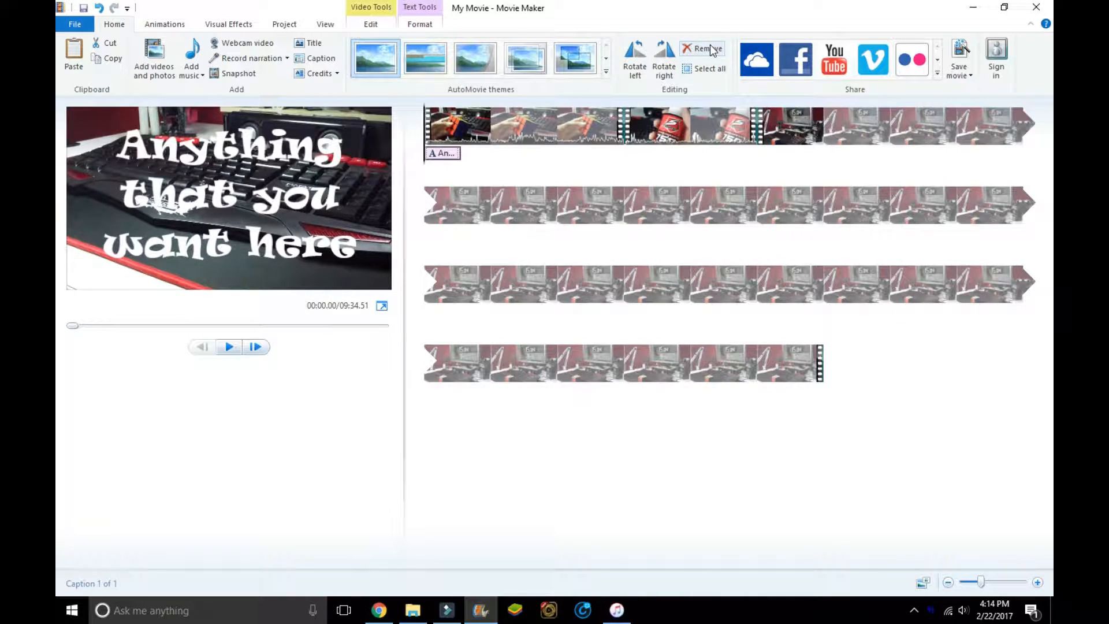
Step: Look through the additional sharing destinations and browse the transitions available for the first clip
click(691, 121)
click(702, 69)
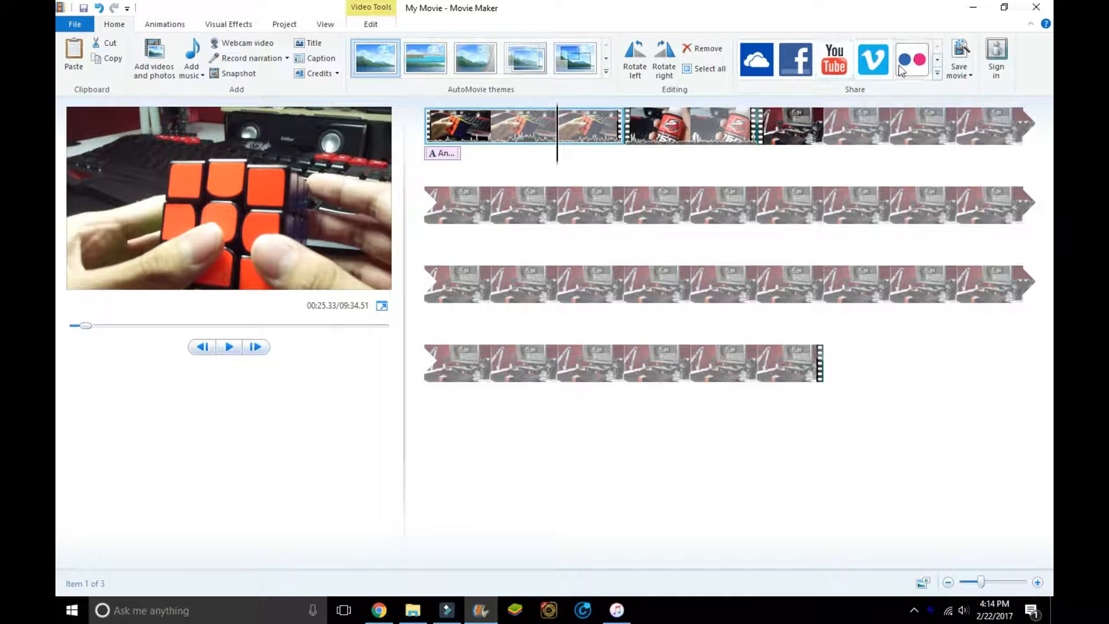
click(938, 73)
click(946, 383)
key(Home)
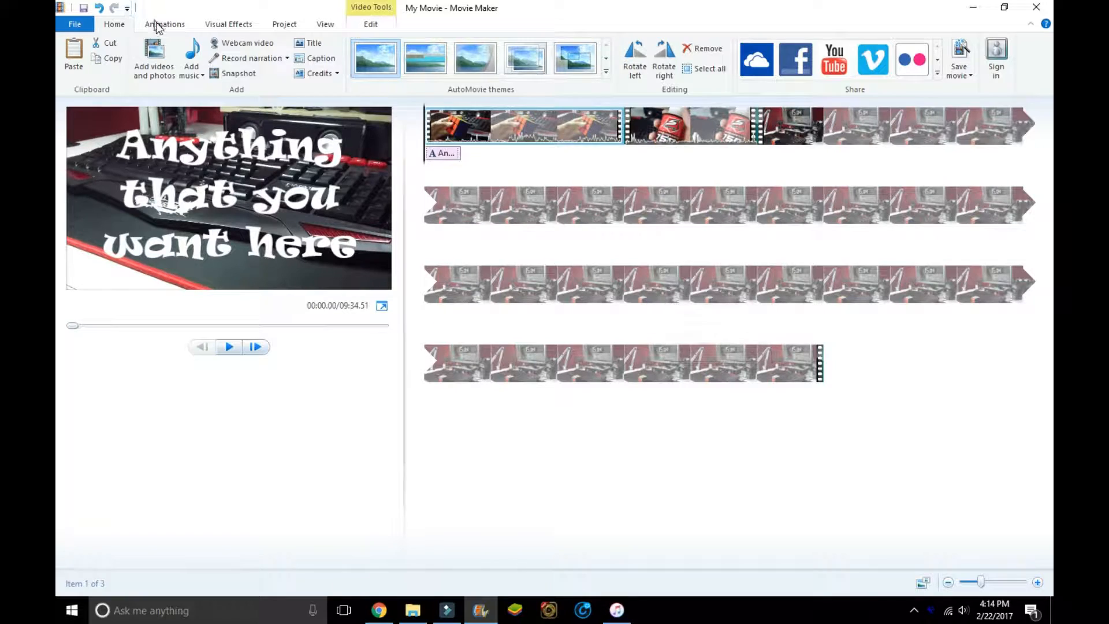
click(165, 24)
click(366, 72)
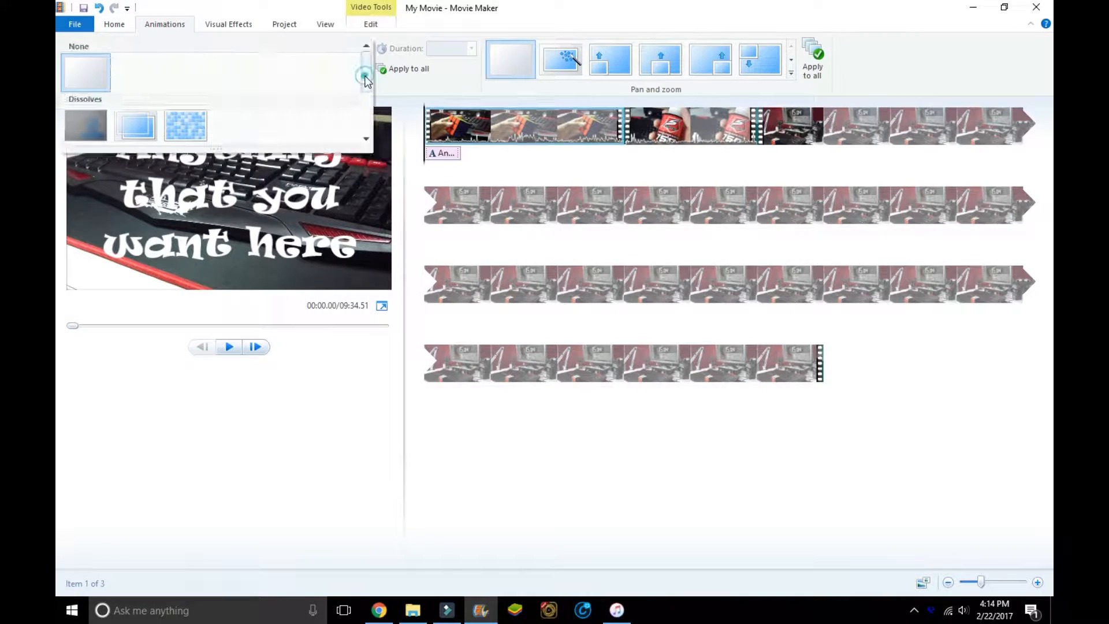
scroll(307, 94, down, 5)
scroll(310, 96, up, 5)
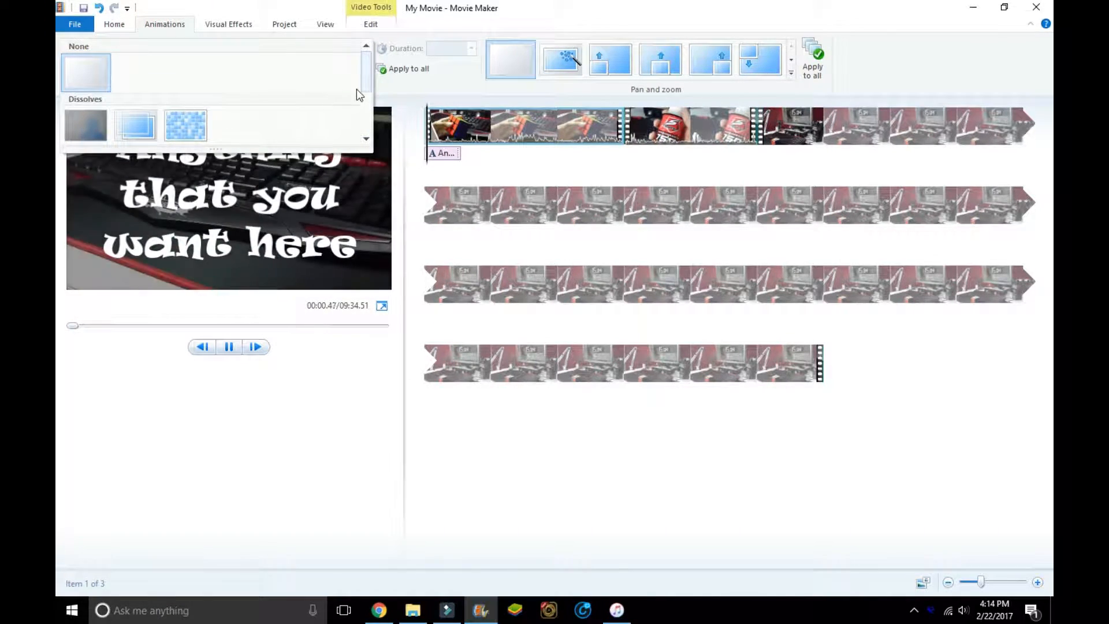
click(415, 363)
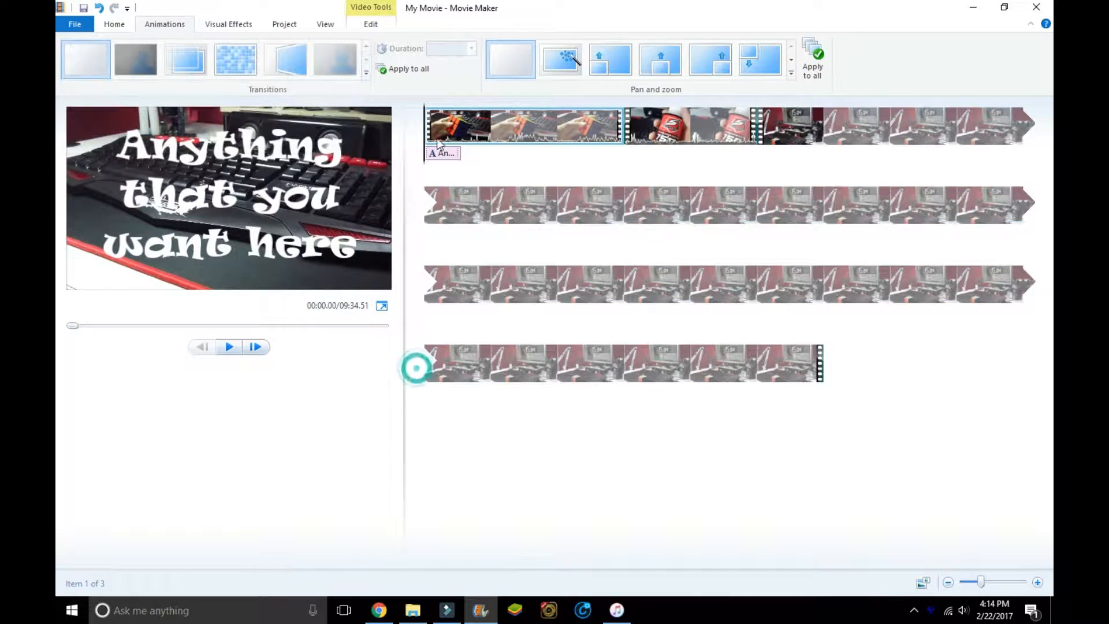
Step: Apply the first Cinematic transition to the start of the second clip
drag(427, 138, 672, 130)
click(625, 127)
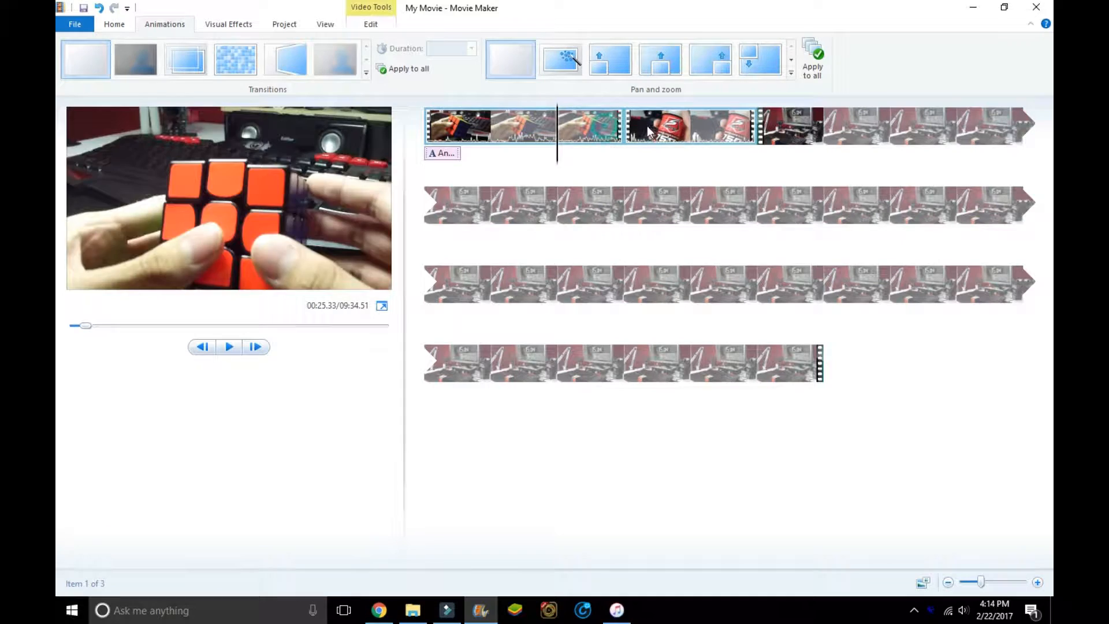
click(565, 72)
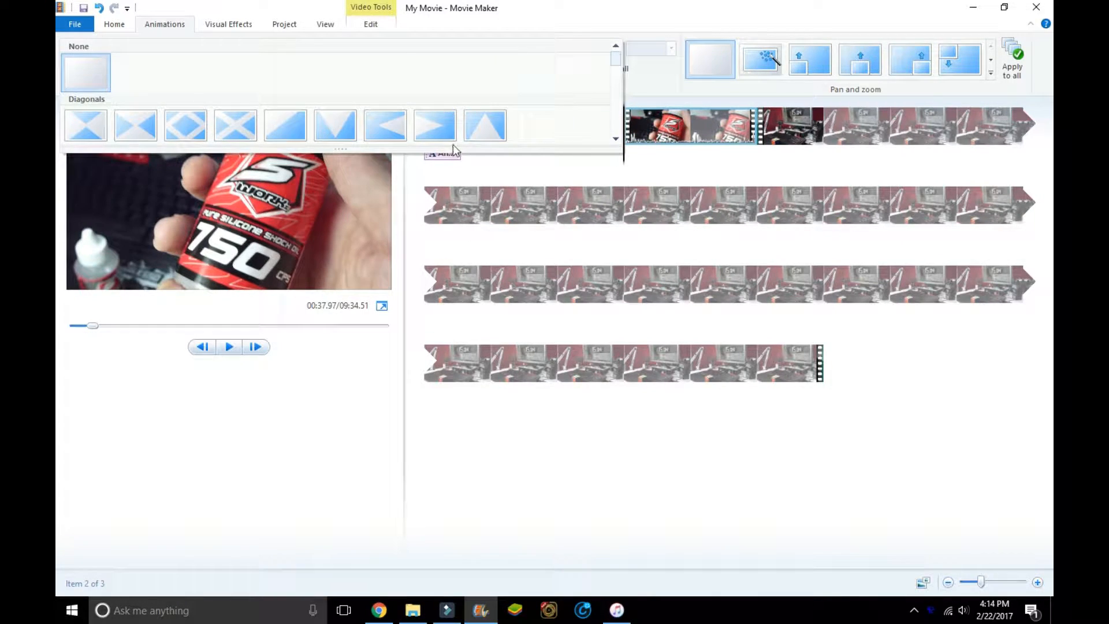
scroll(453, 145, down, 5)
scroll(377, 93, down, 2)
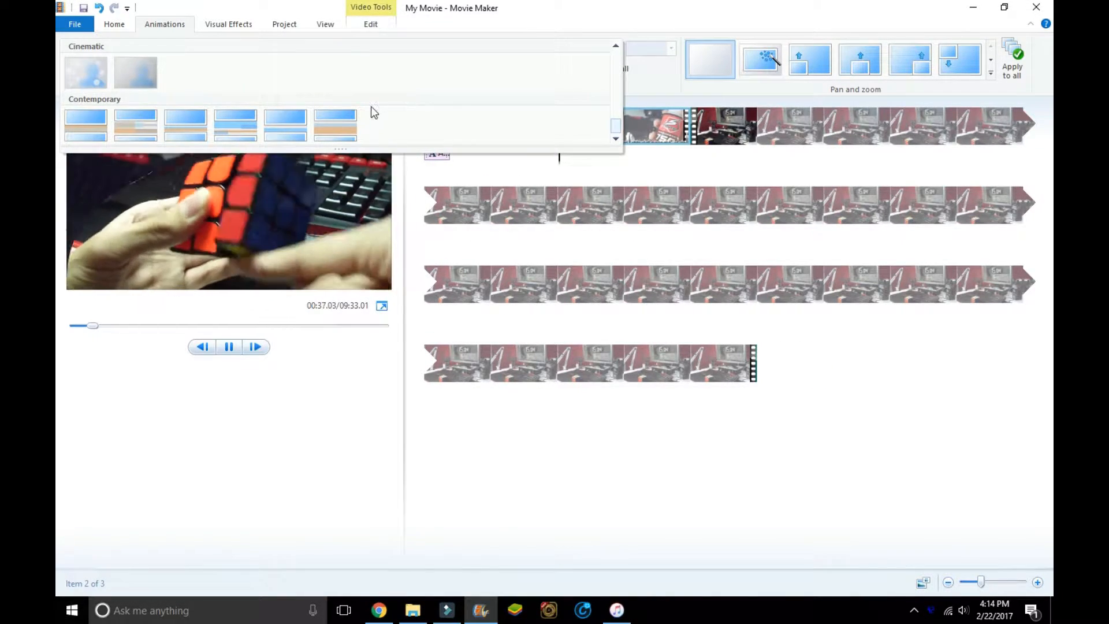
click(81, 72)
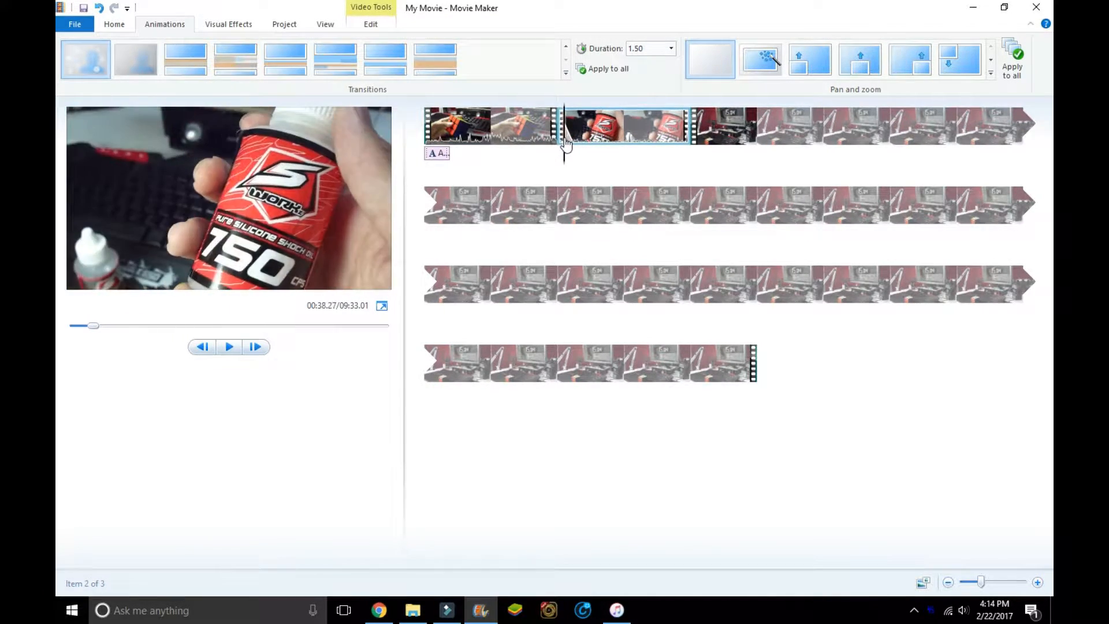
Step: Look through the visual effects, the project's audio and aspect ratio settings, and the view options including Waveforms
click(253, 24)
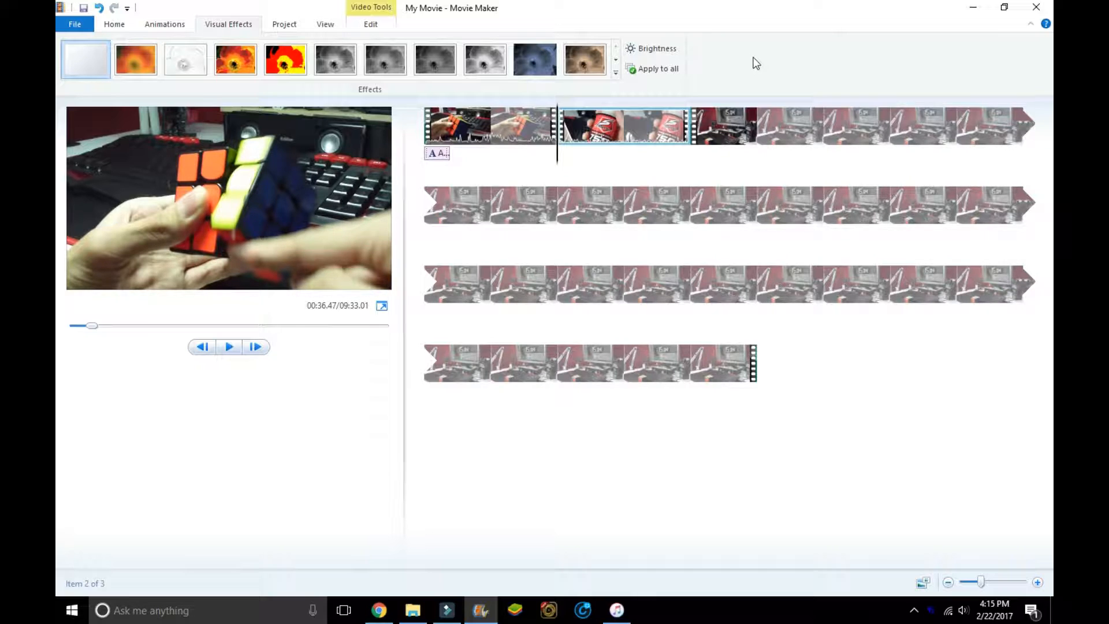
click(288, 25)
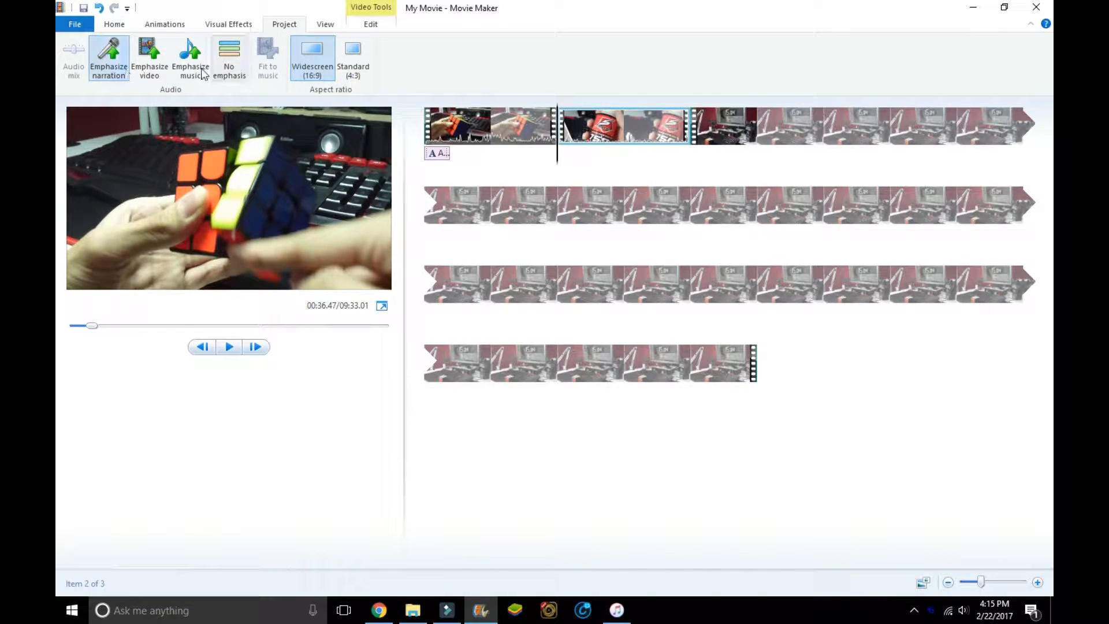
click(331, 24)
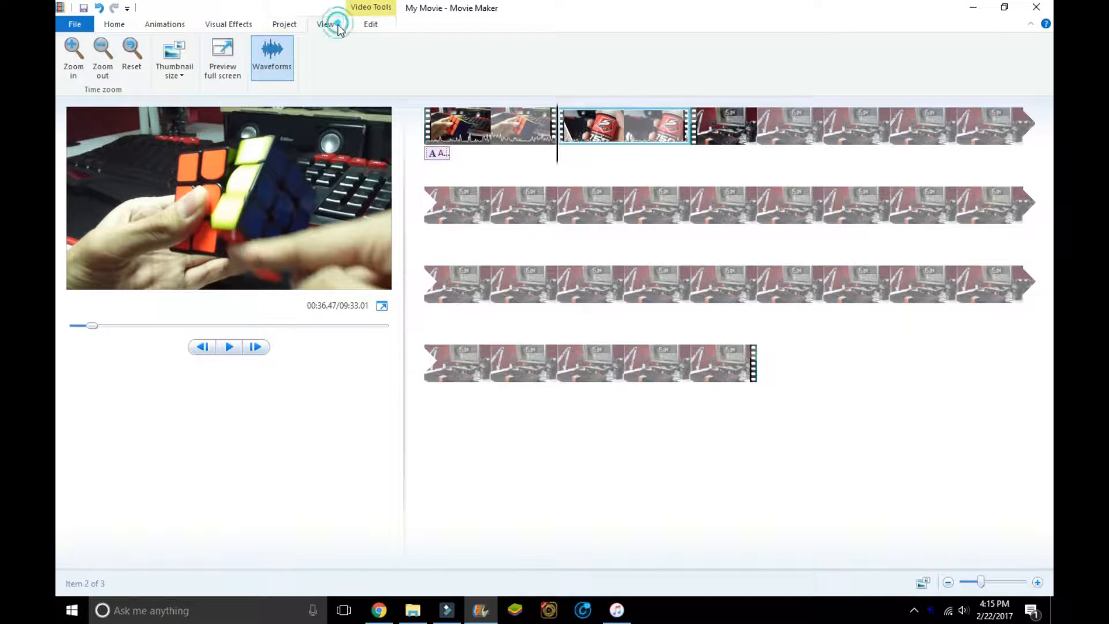
click(269, 54)
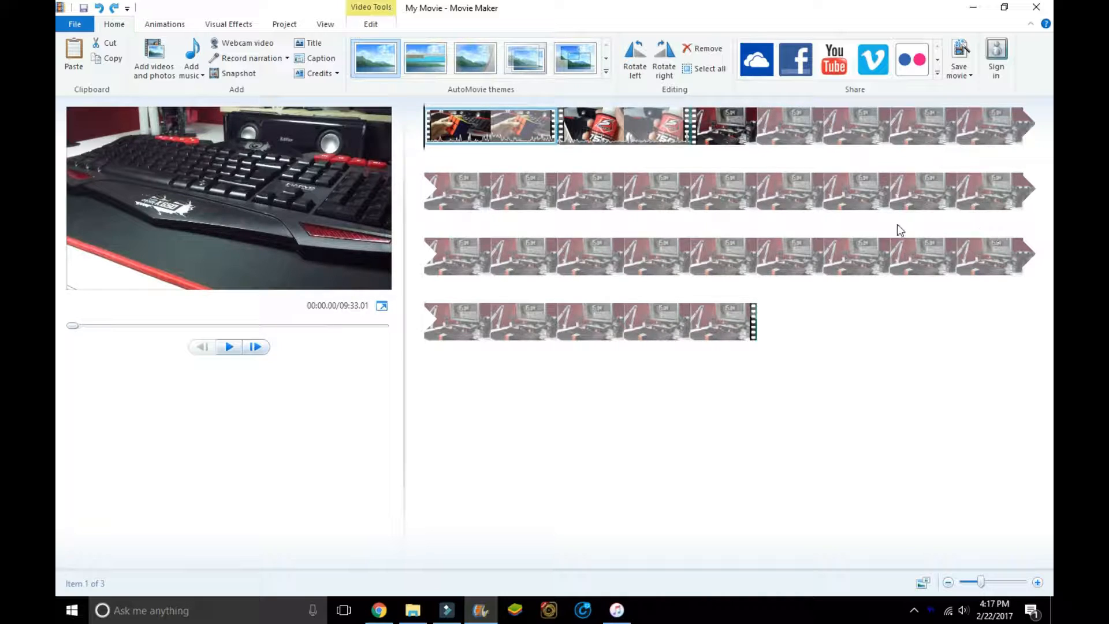
Step: Trim the first clip by setting its start point at 16.33 s, and its end point at 14.23 s in the shortened clip
click(456, 127)
drag(457, 129, 486, 131)
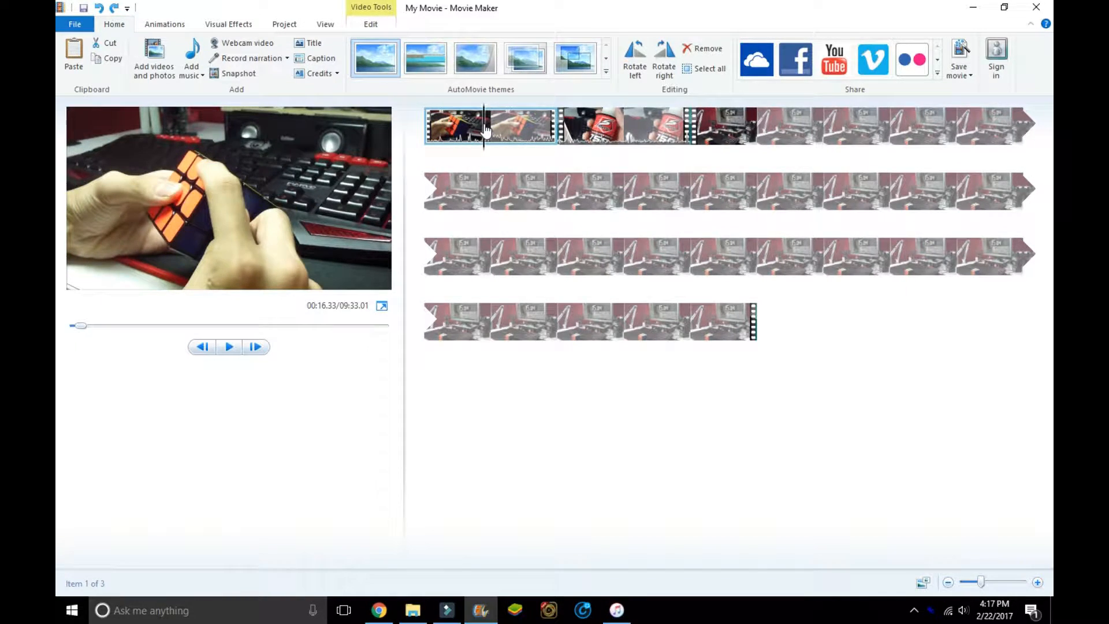
click(373, 23)
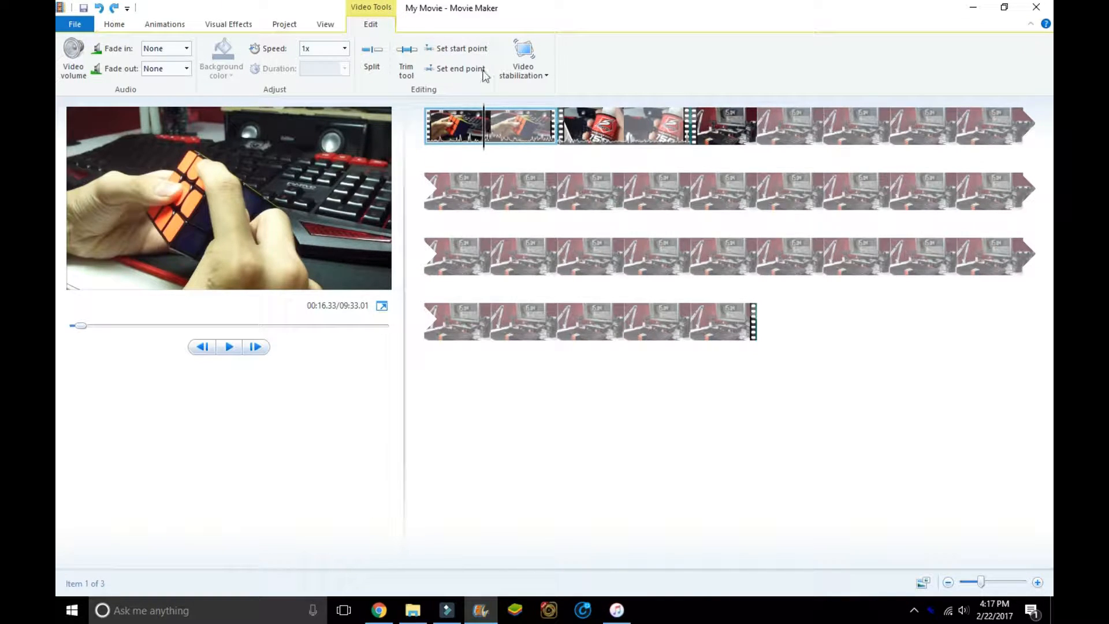
click(474, 51)
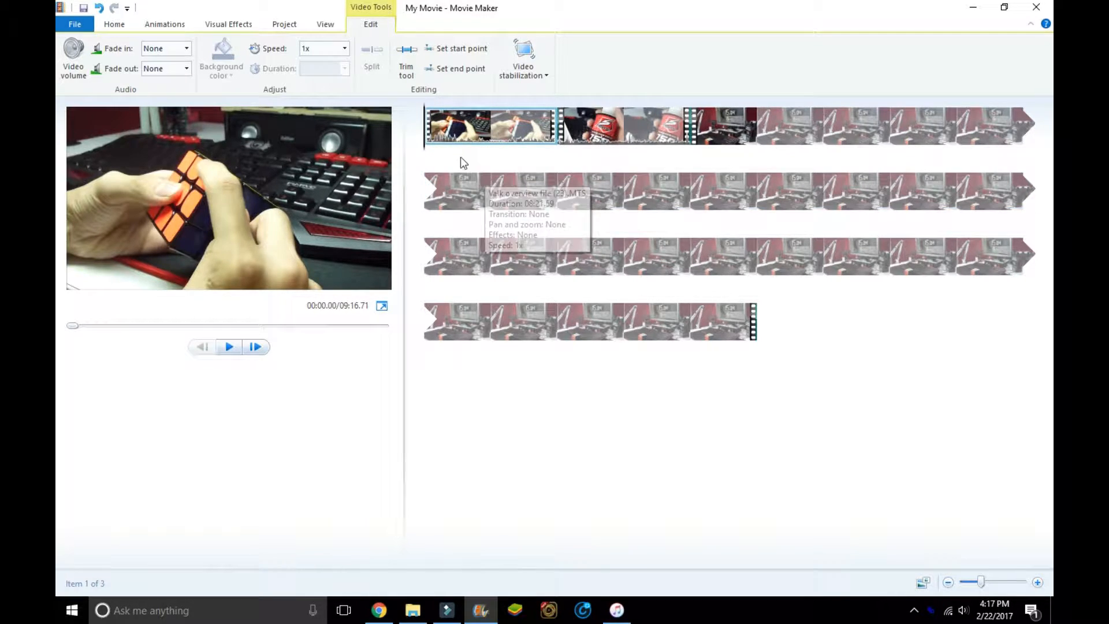
drag(428, 144, 519, 153)
click(441, 69)
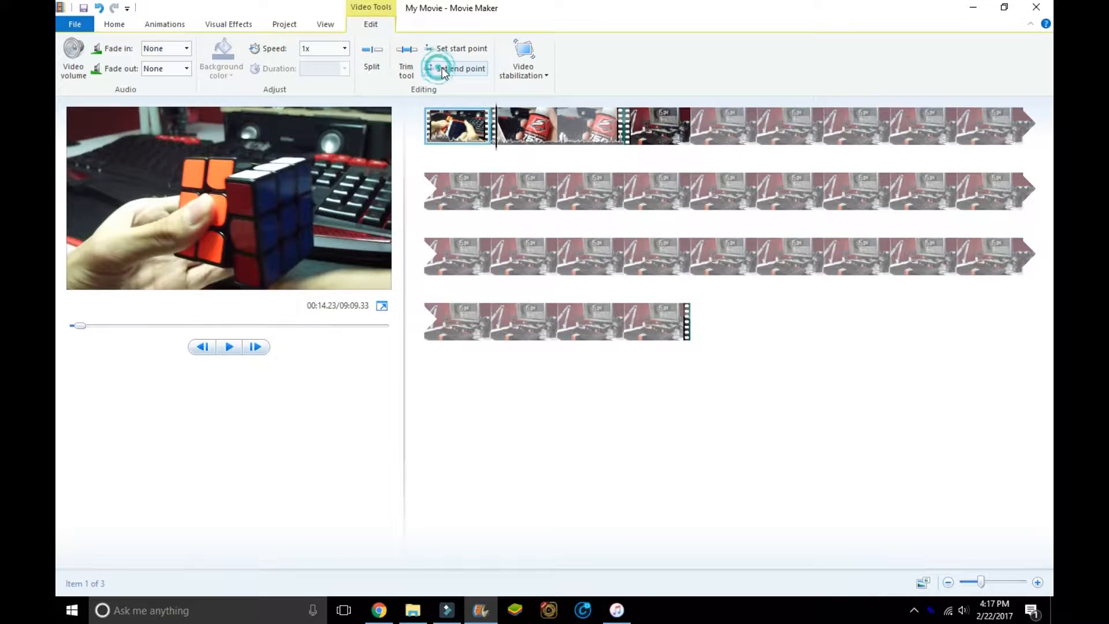
click(454, 132)
mouse_move(455, 133)
mouse_down()
mouse_move(402, 136)
mouse_move(469, 137)
mouse_move(452, 139)
mouse_up()
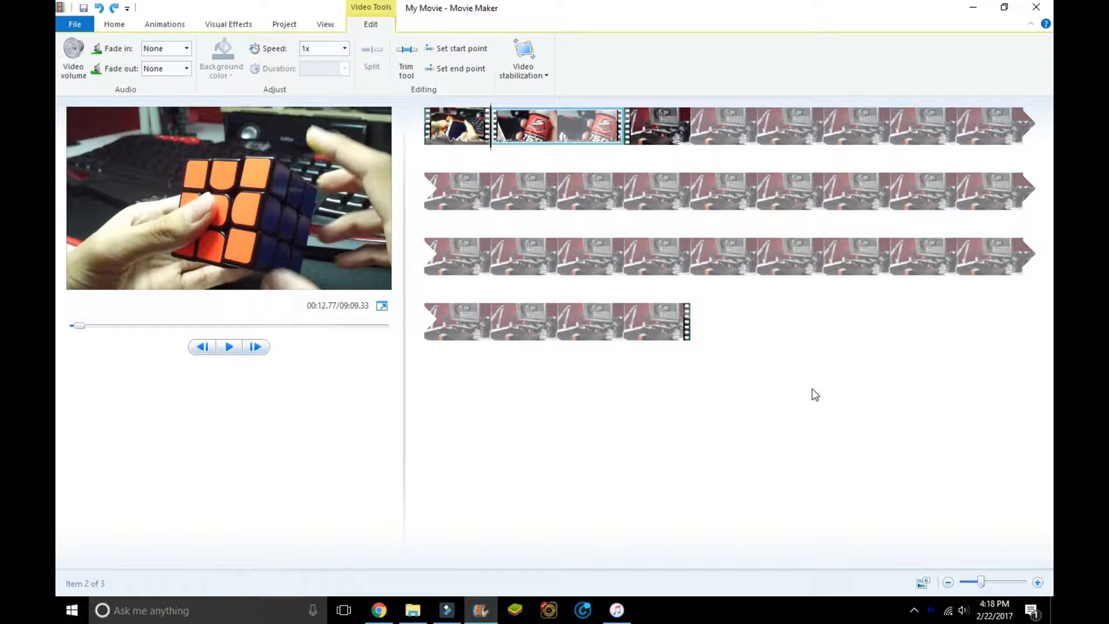
Step: Split the second clip at 27.70 s and split the remaining part again at 39.40 s
drag(492, 144, 549, 141)
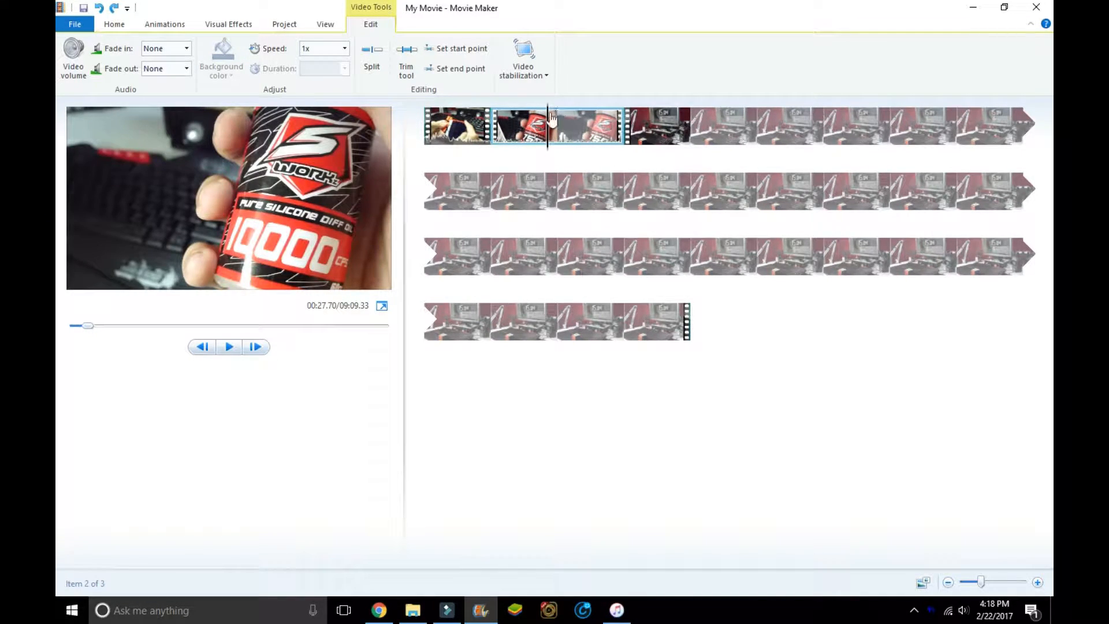
click(372, 55)
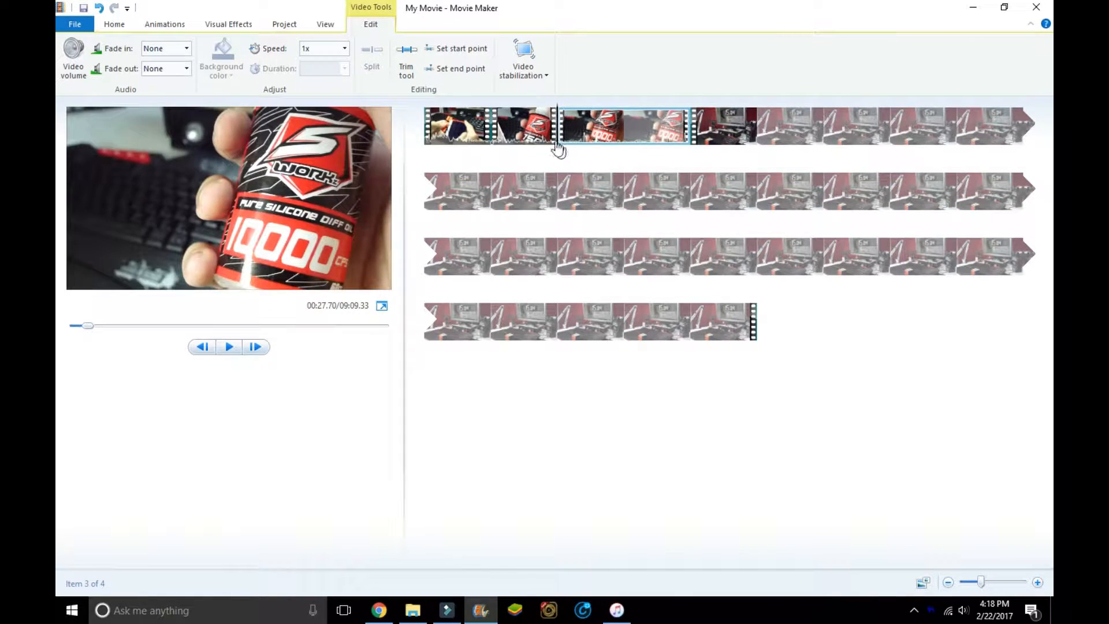
drag(554, 148, 629, 138)
key(m)
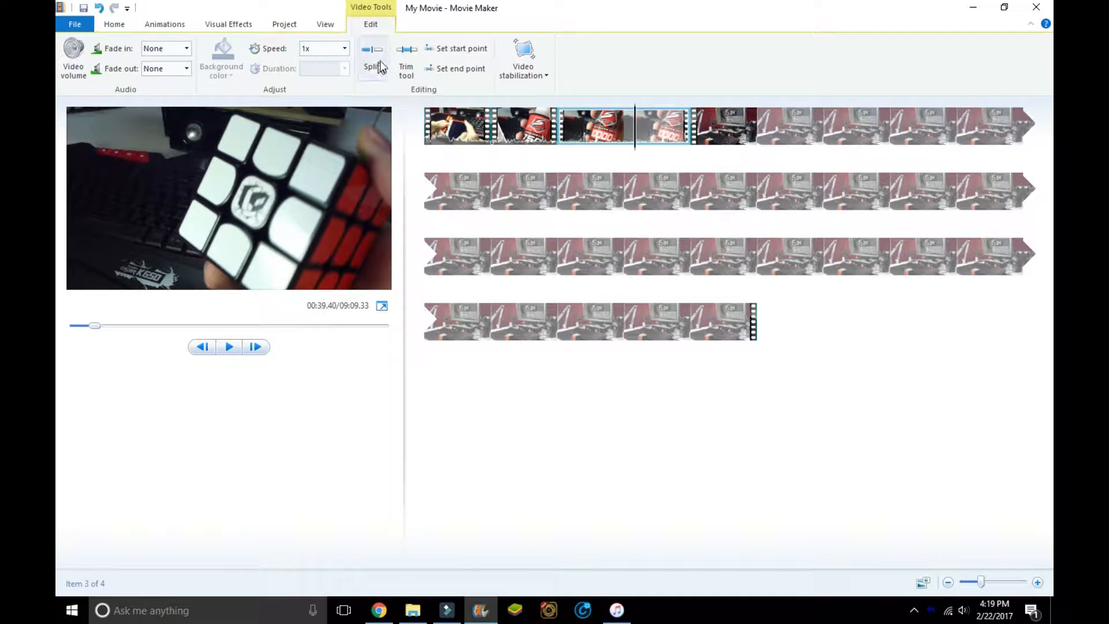
Step: Delete the middle piece of the split clip, which shows the 10000 oil bottle
drag(624, 149, 582, 149)
click(574, 115)
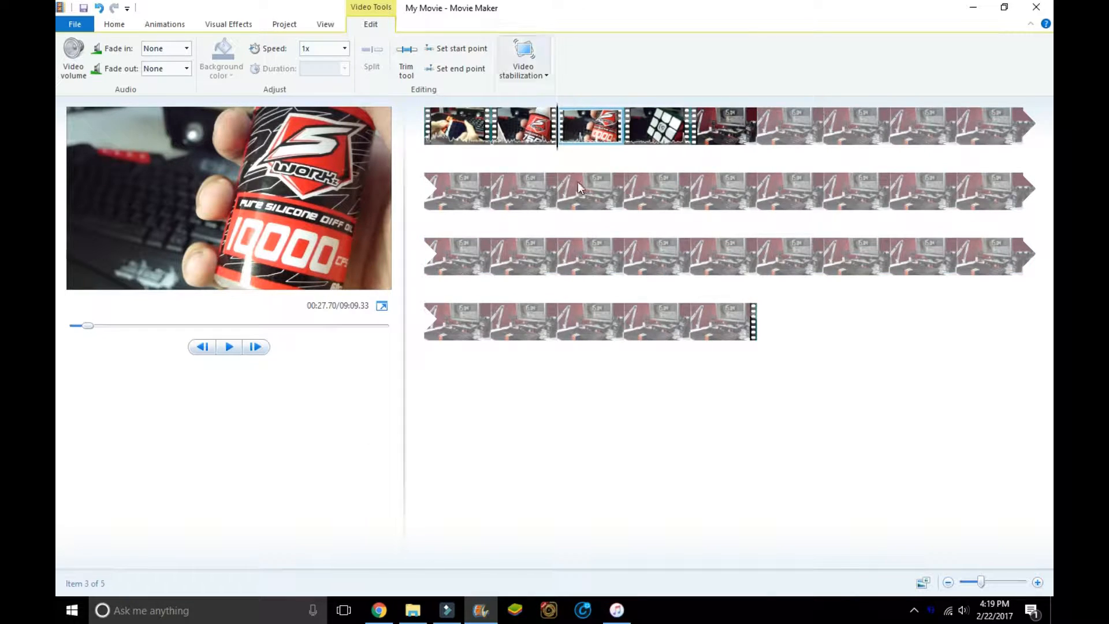
key(Delete)
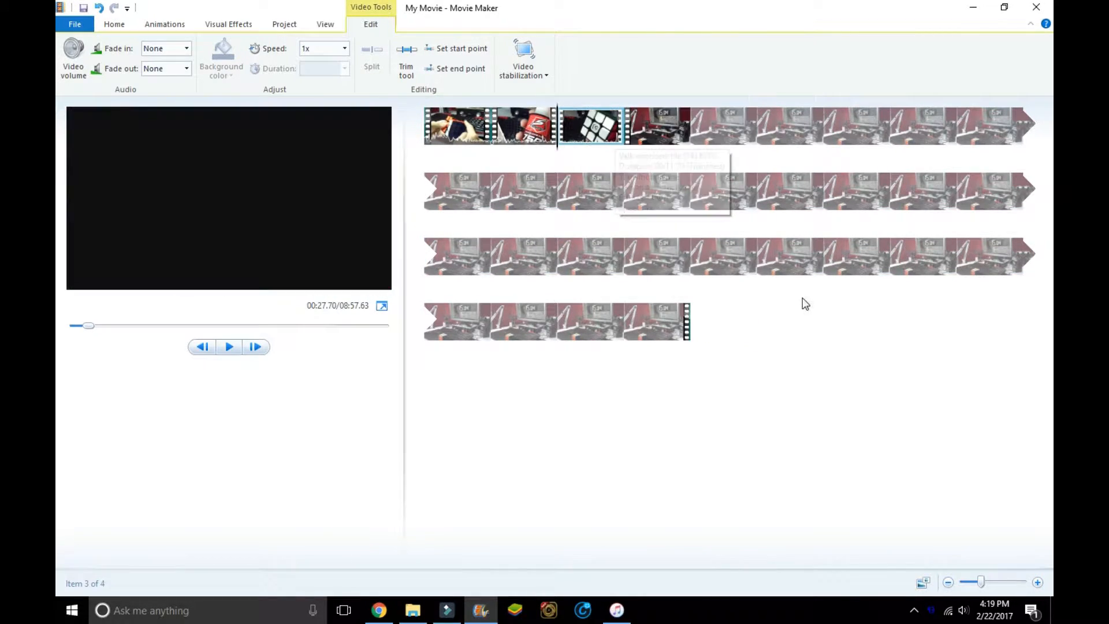
mouse_move(555, 147)
mouse_down()
mouse_move(545, 148)
mouse_move(565, 153)
mouse_up()
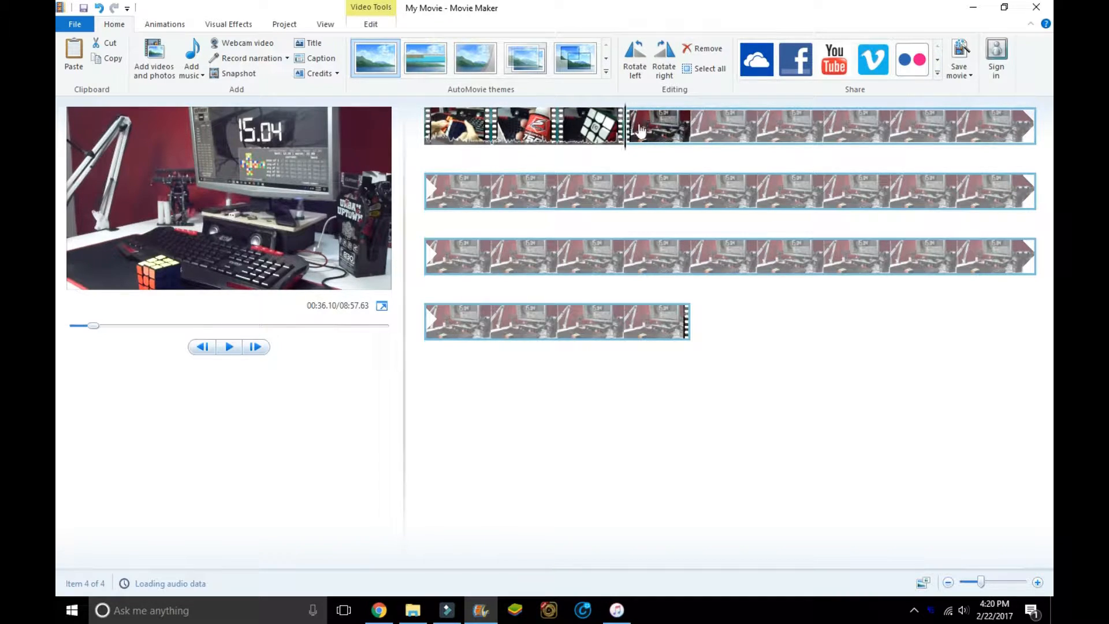
Step: Set the playback speed of the long last clip to 32x
click(771, 191)
click(761, 137)
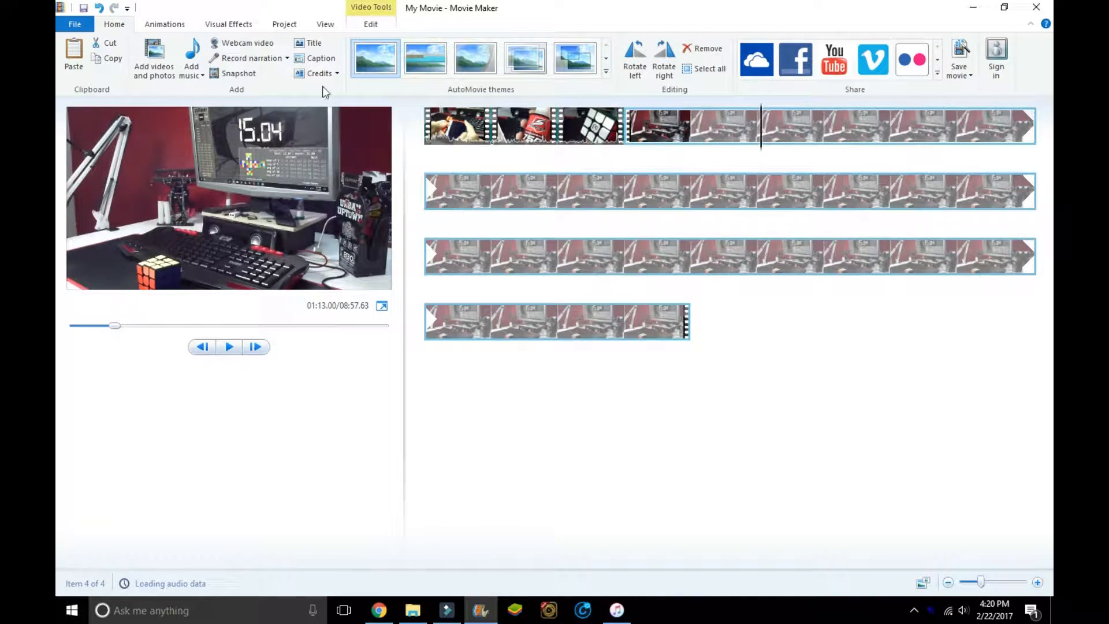
click(370, 24)
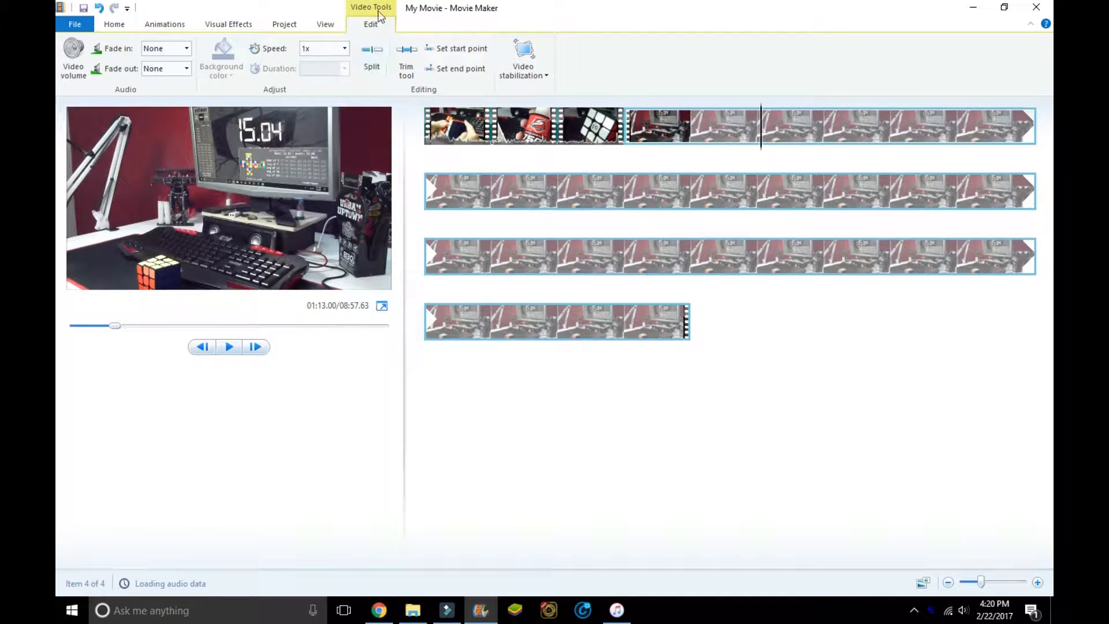
click(345, 48)
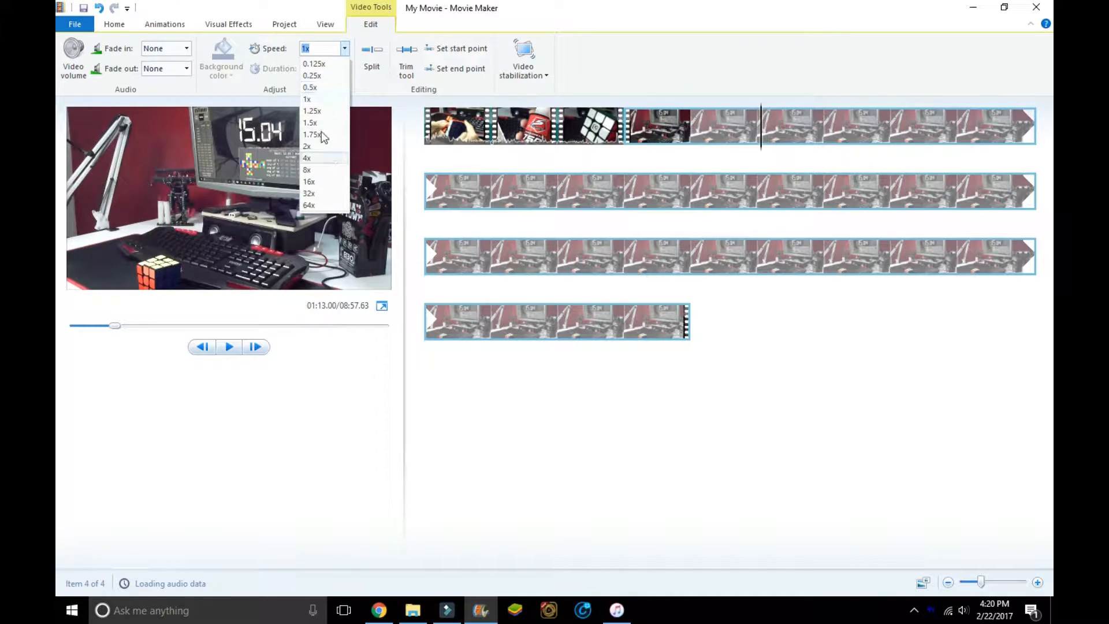
click(328, 193)
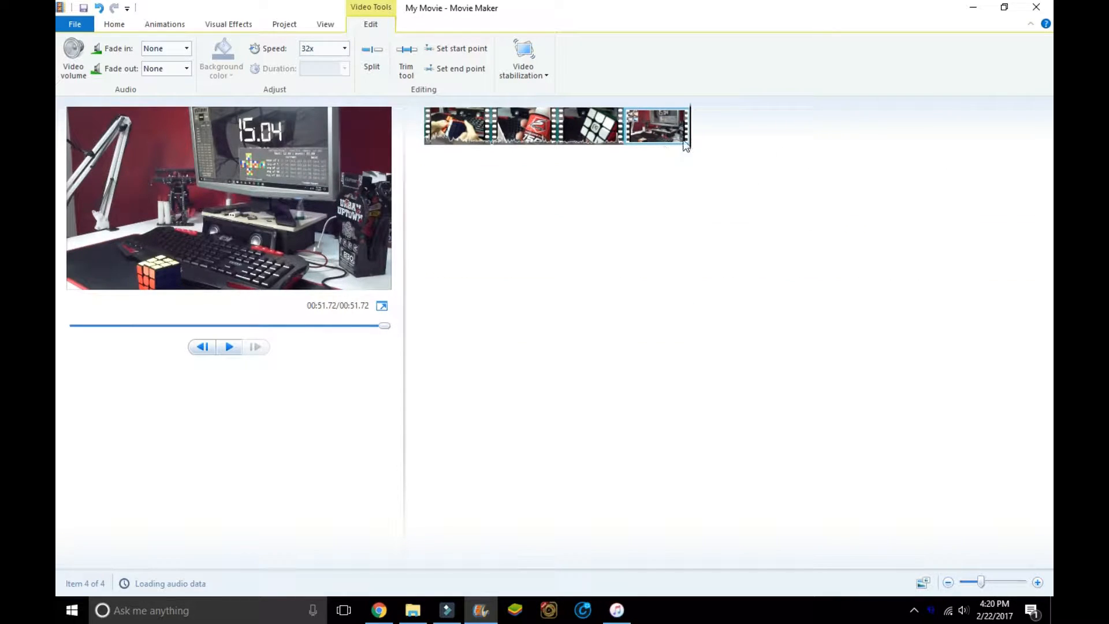
click(341, 47)
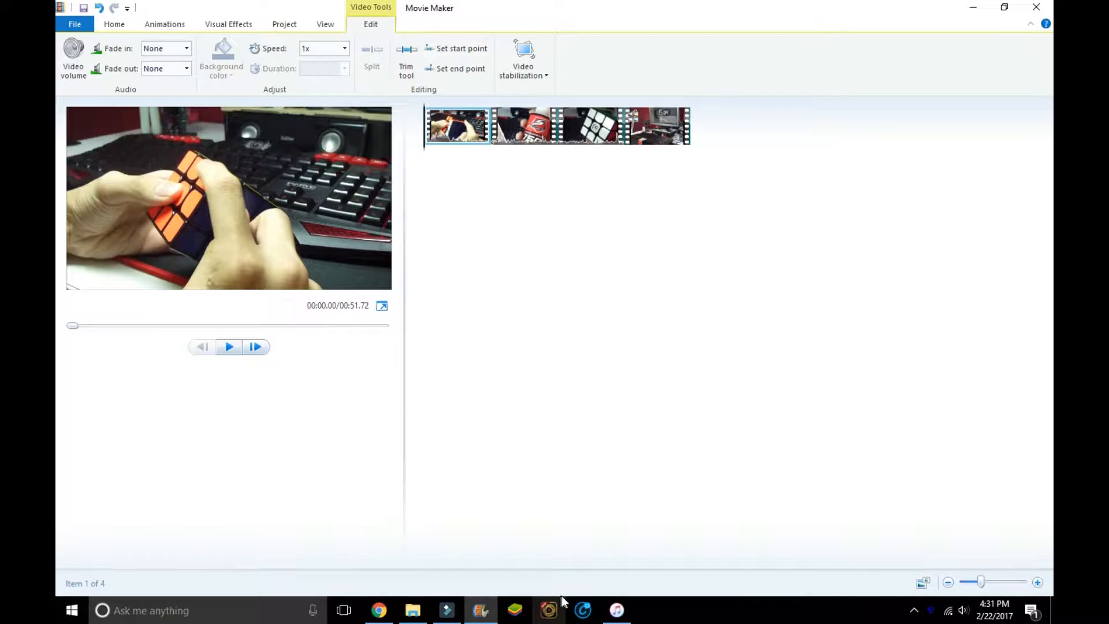
Step: Add the MP3 "Elektronomia - Sky High NCS Release" from New folder as music from the movie's start, and play the opening seconds
click(413, 610)
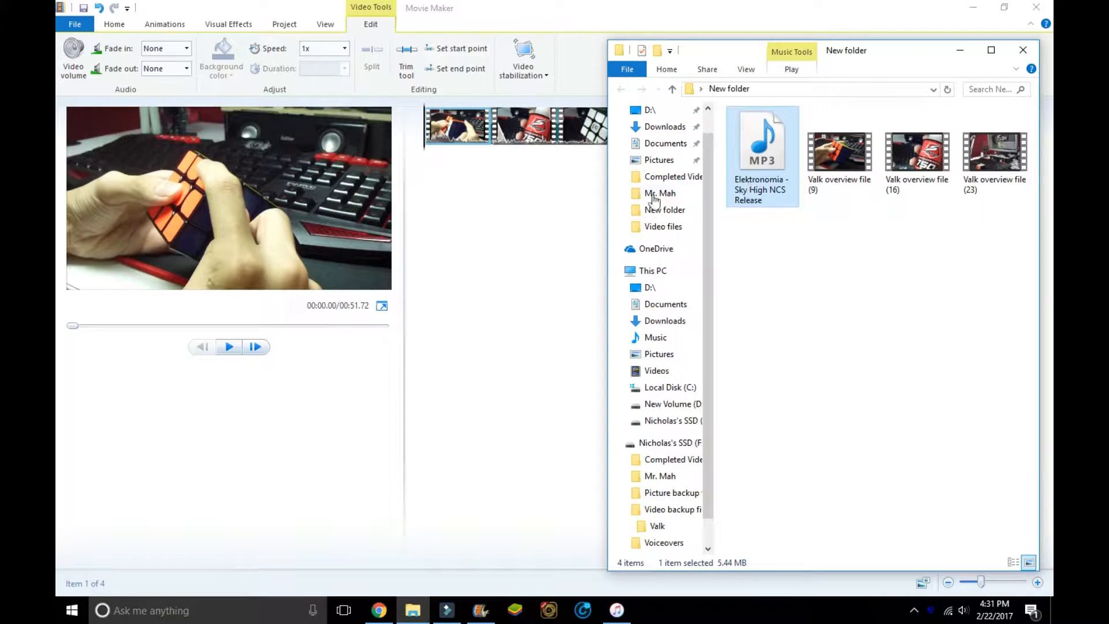
drag(760, 196, 429, 174)
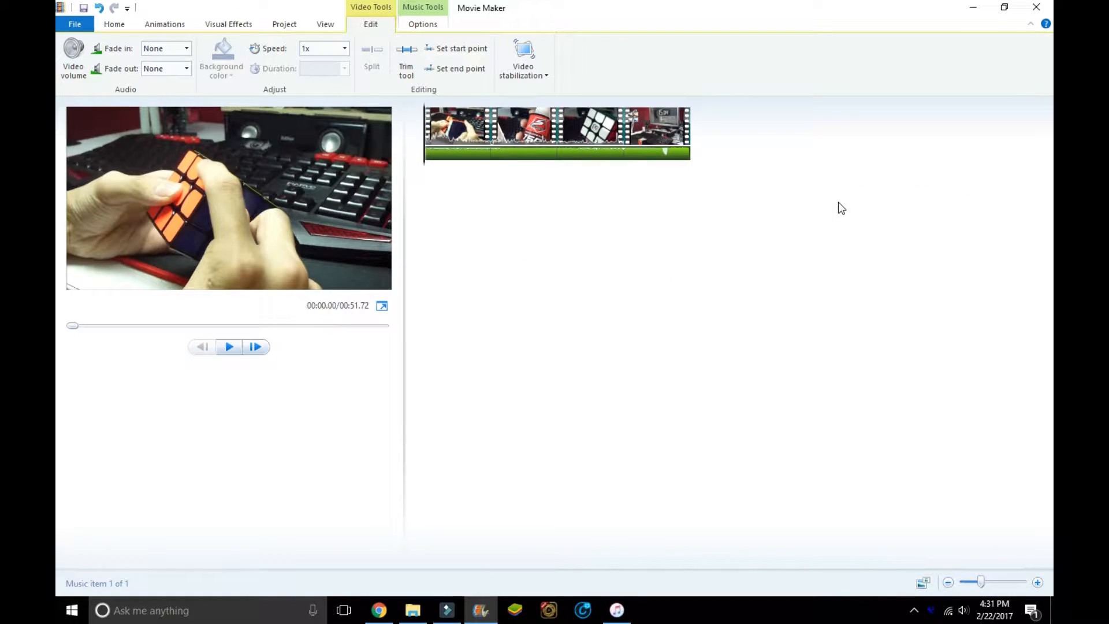
click(519, 132)
click(439, 130)
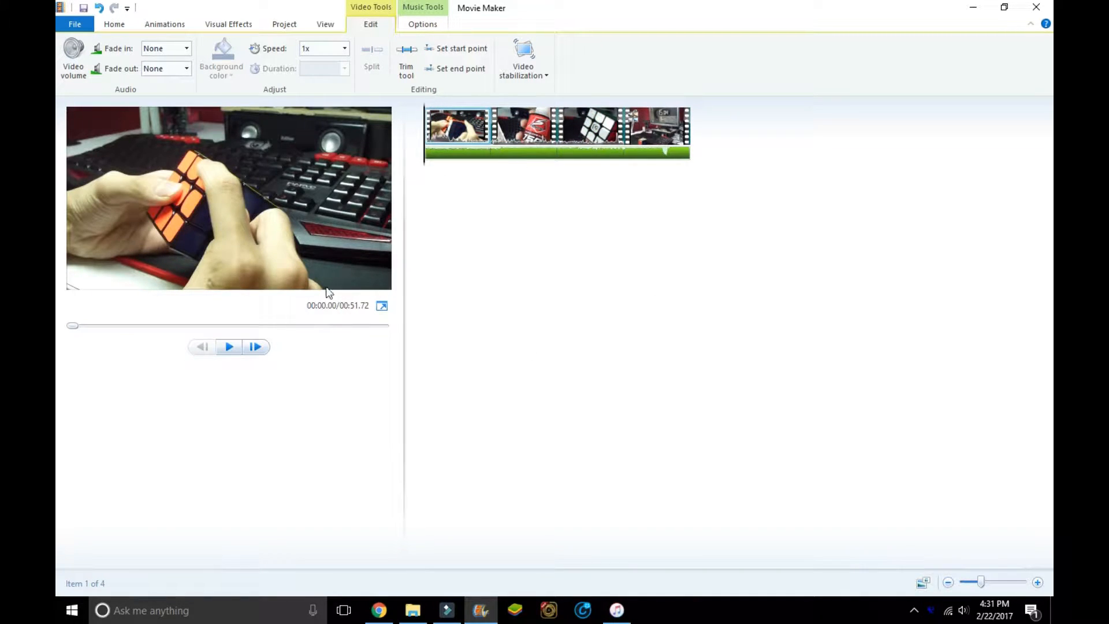
click(233, 349)
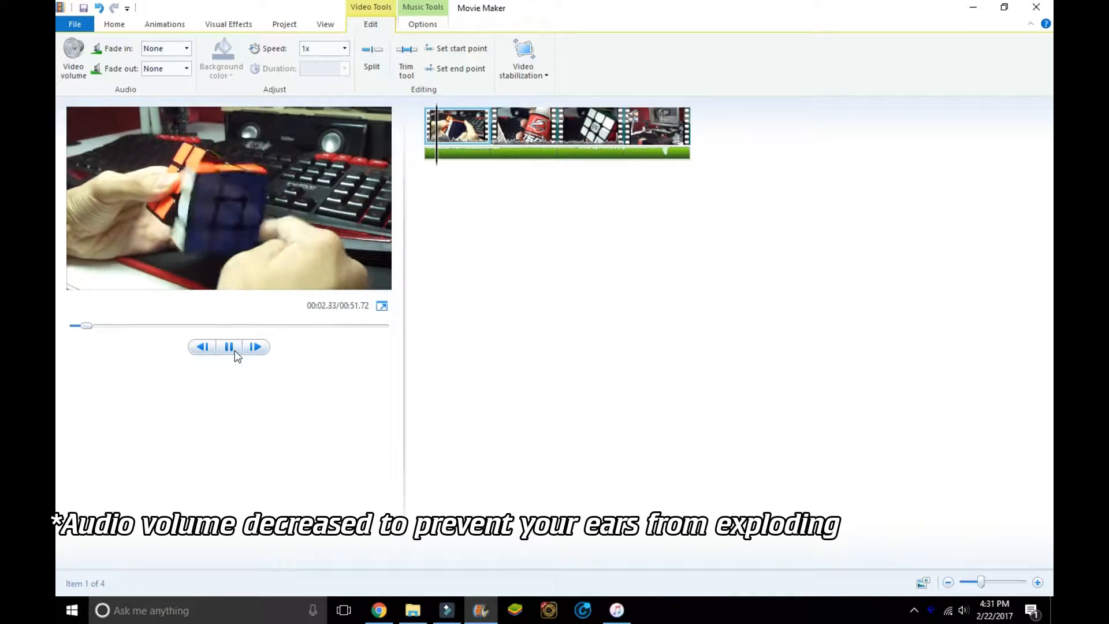
click(234, 349)
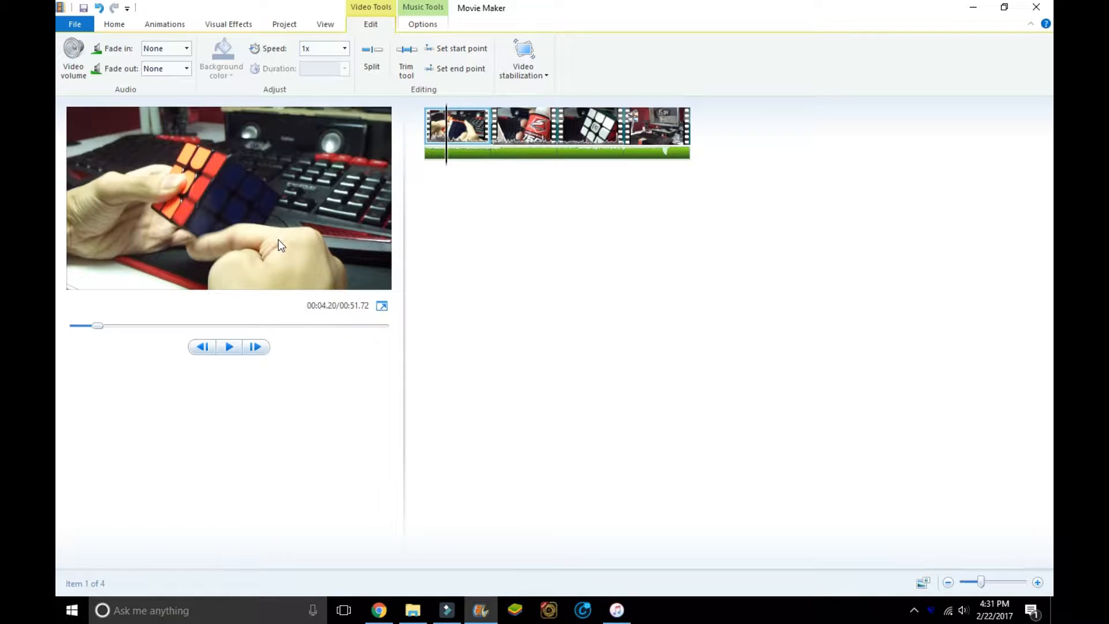
Step: Lower the music volume and play the first clip to check the balance
click(427, 8)
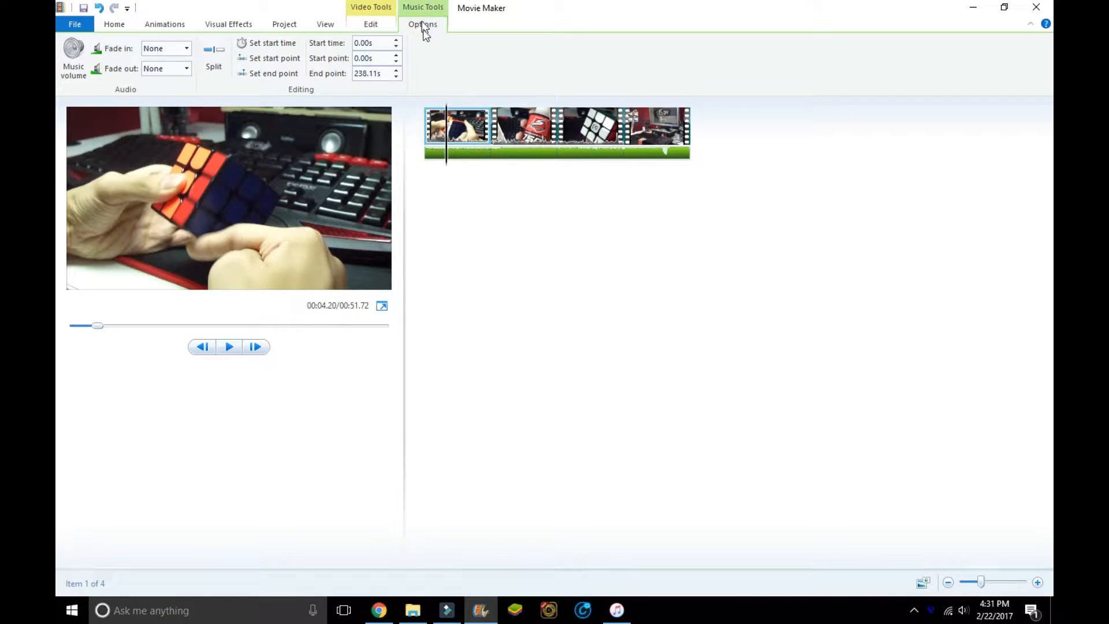
click(72, 58)
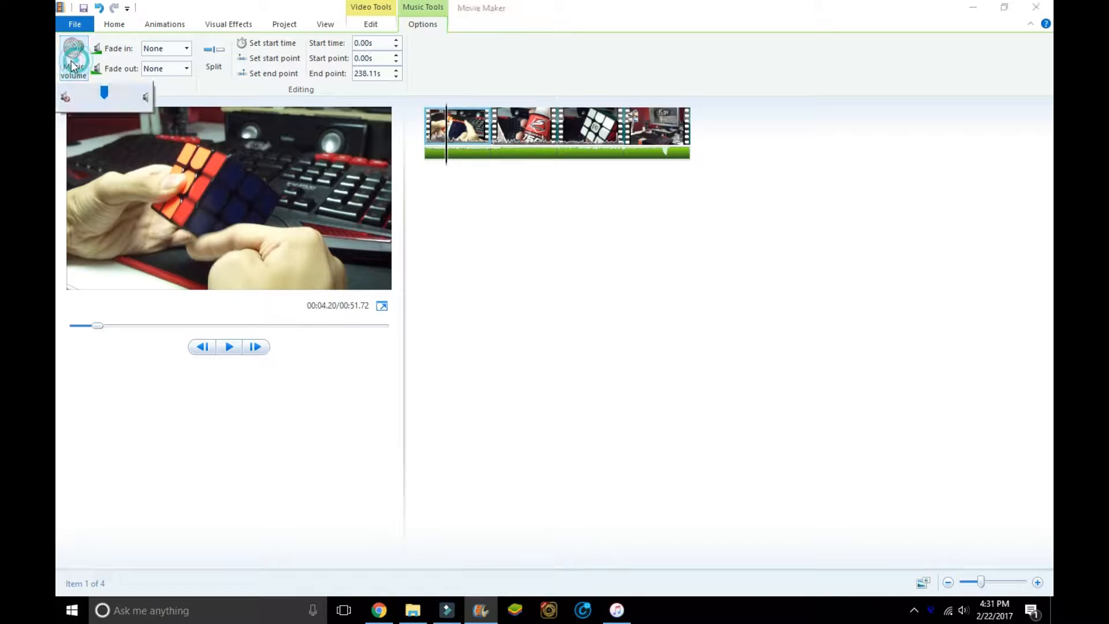
drag(91, 108, 83, 131)
click(283, 342)
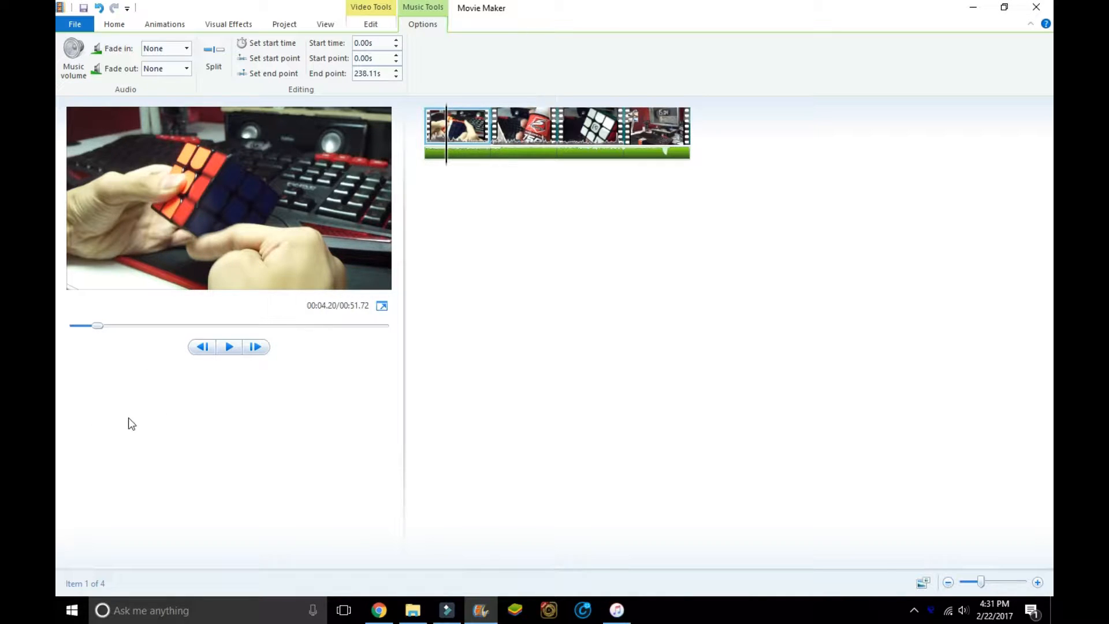
click(237, 343)
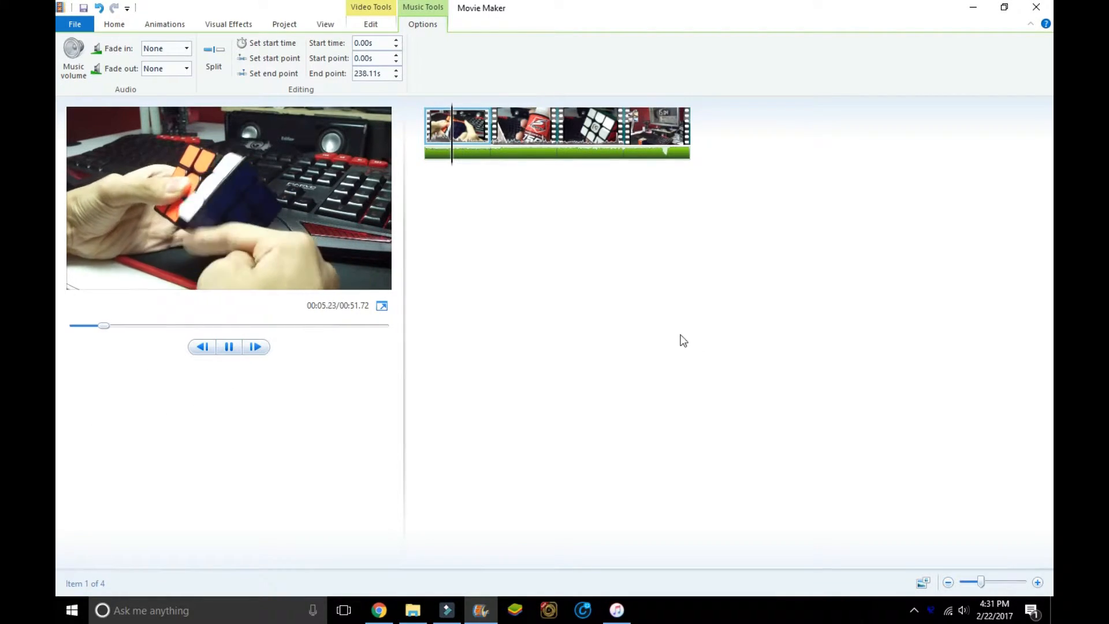
click(229, 347)
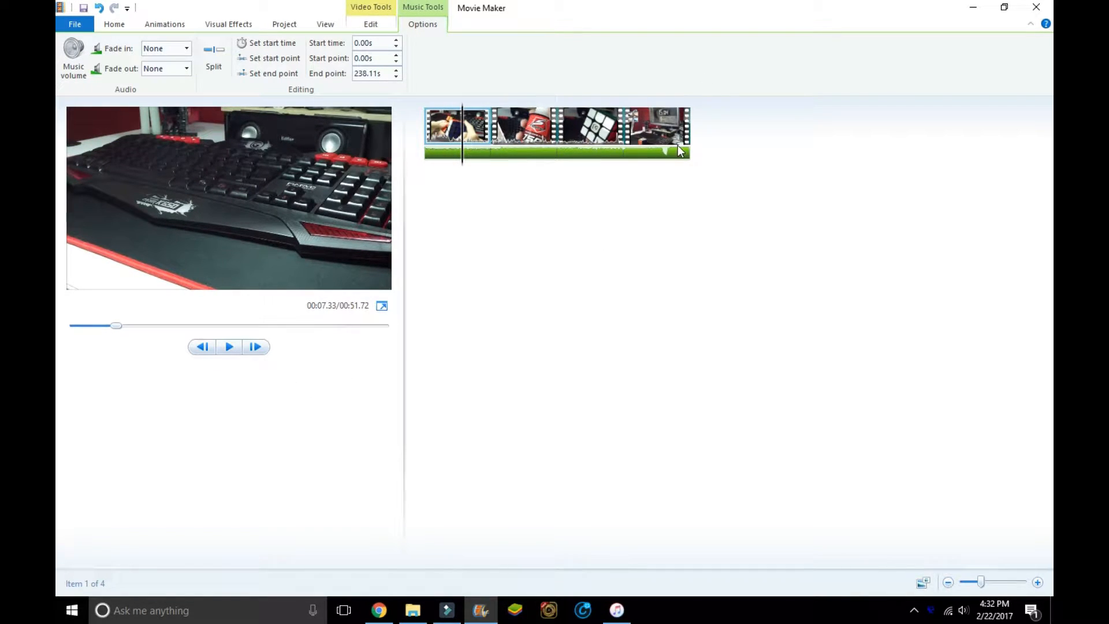
click(525, 128)
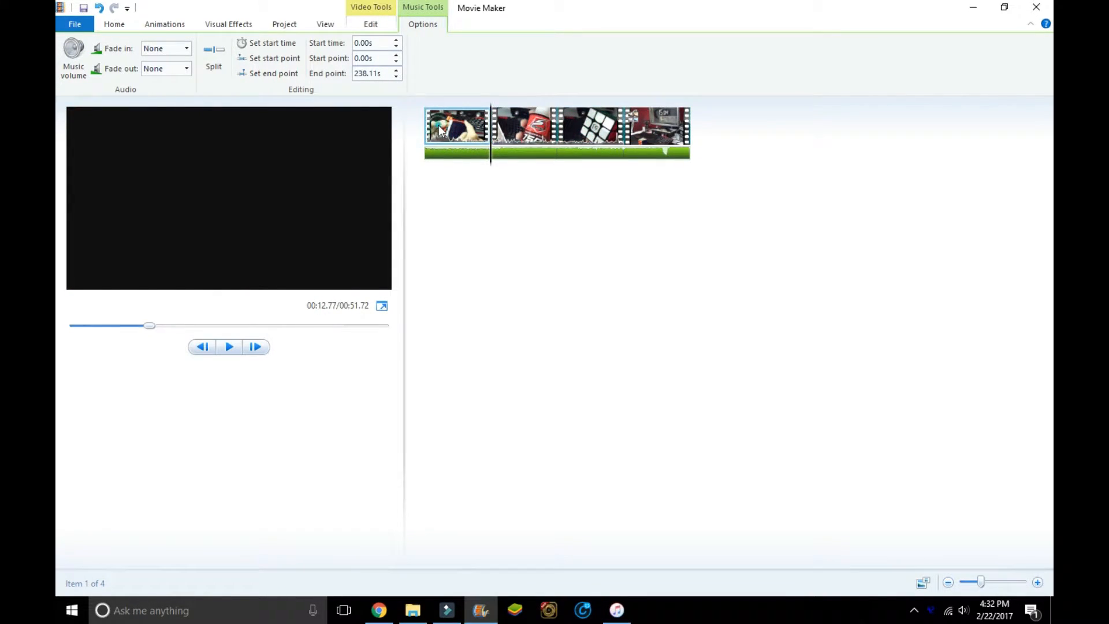
Step: Lower the video volume of the first clip
click(439, 130)
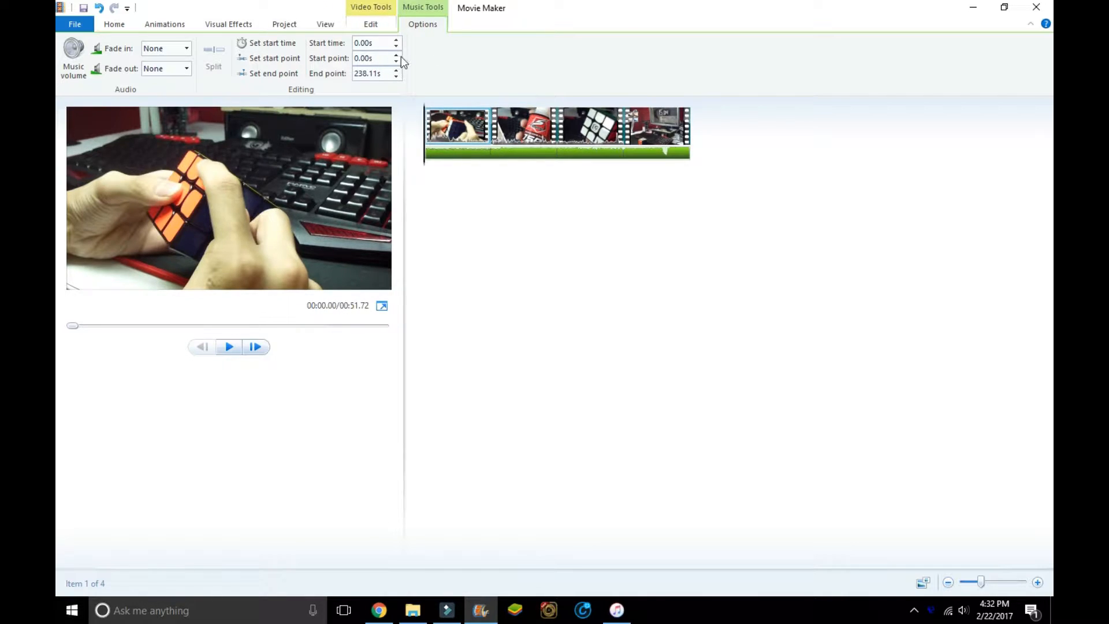
click(378, 23)
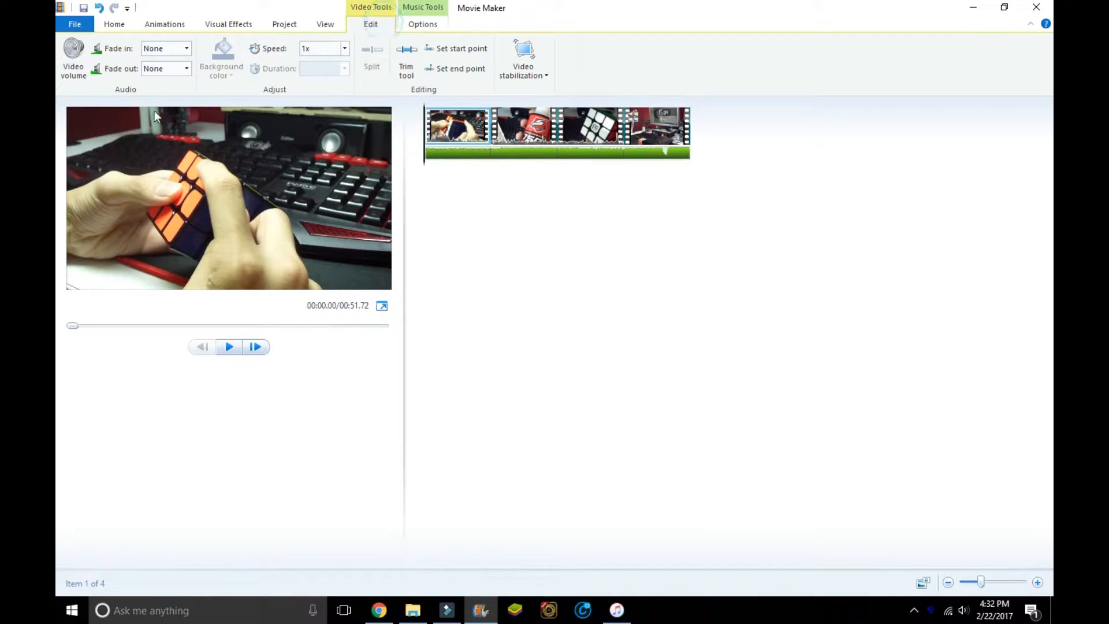
click(73, 64)
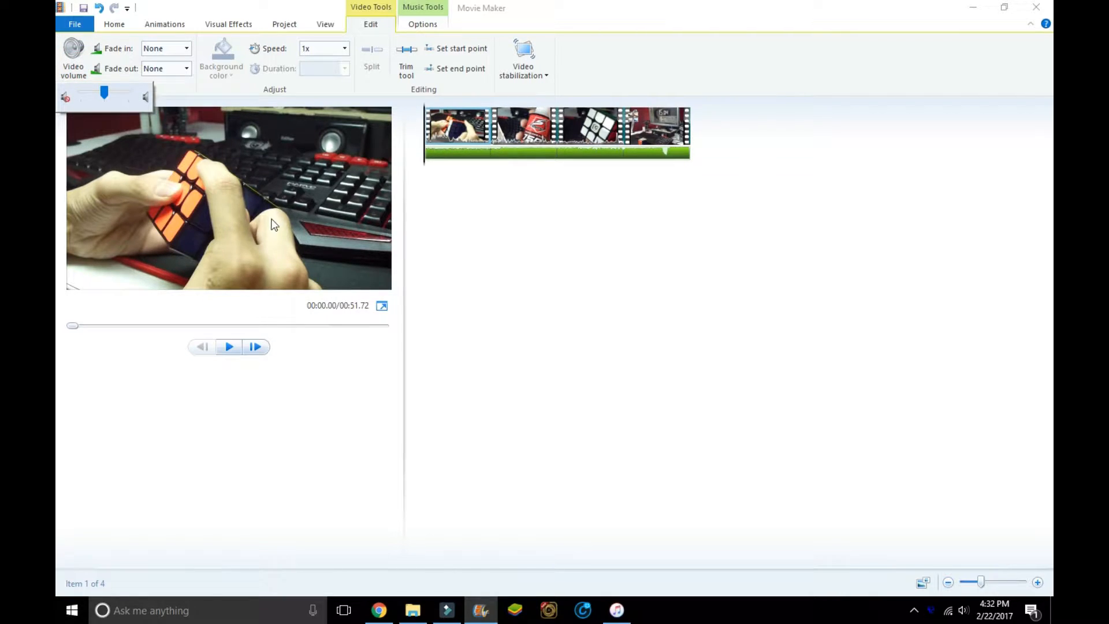
drag(104, 94, 67, 104)
Step: Lower the video volume of the second and third clips
click(536, 120)
click(76, 49)
click(584, 130)
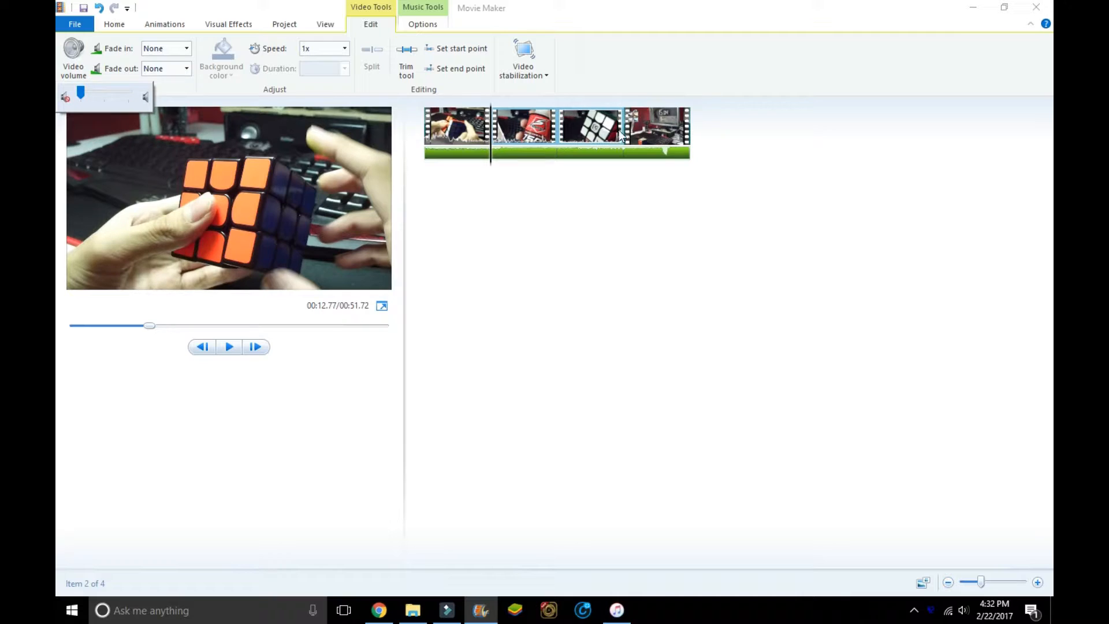
click(74, 57)
drag(106, 96, 81, 94)
click(598, 349)
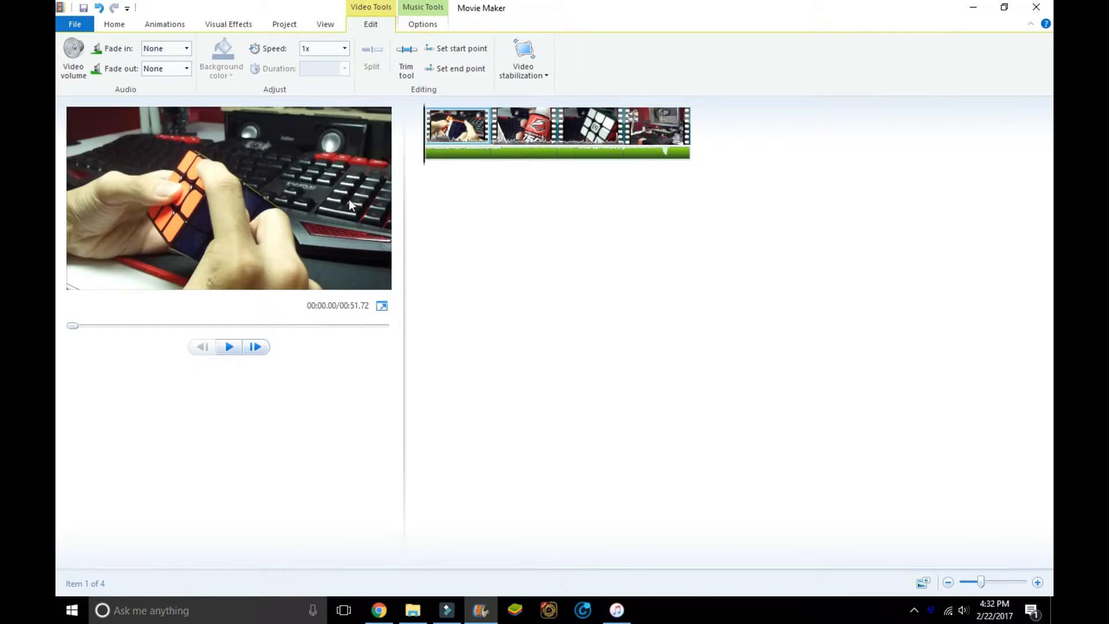
Step: Select the music track and view its audio and timing options, finishing with the first clip selected
click(527, 153)
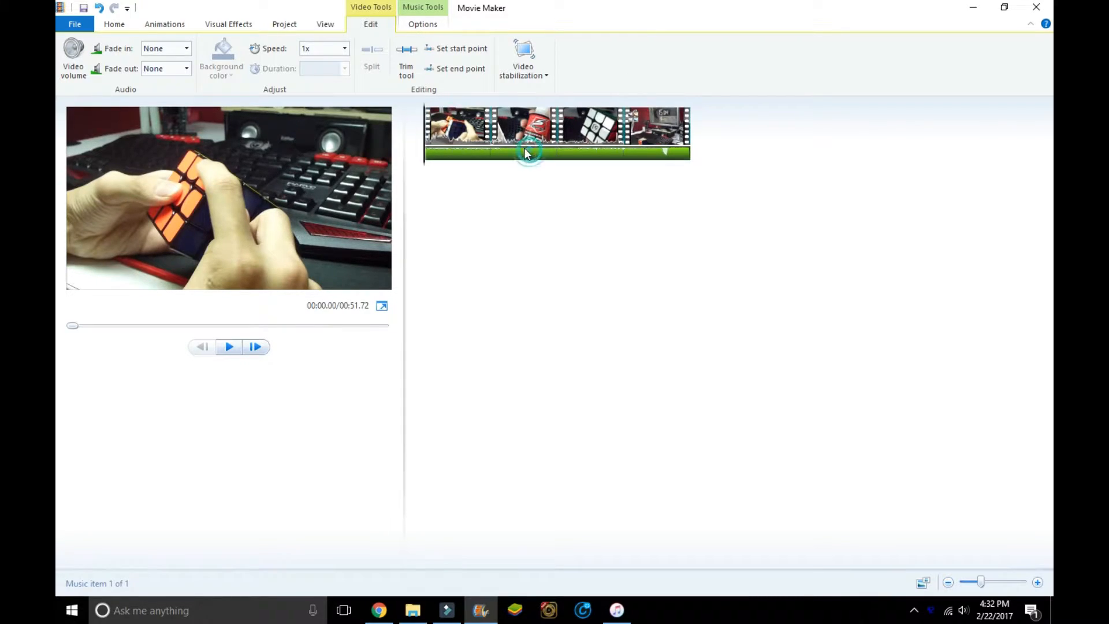
click(413, 25)
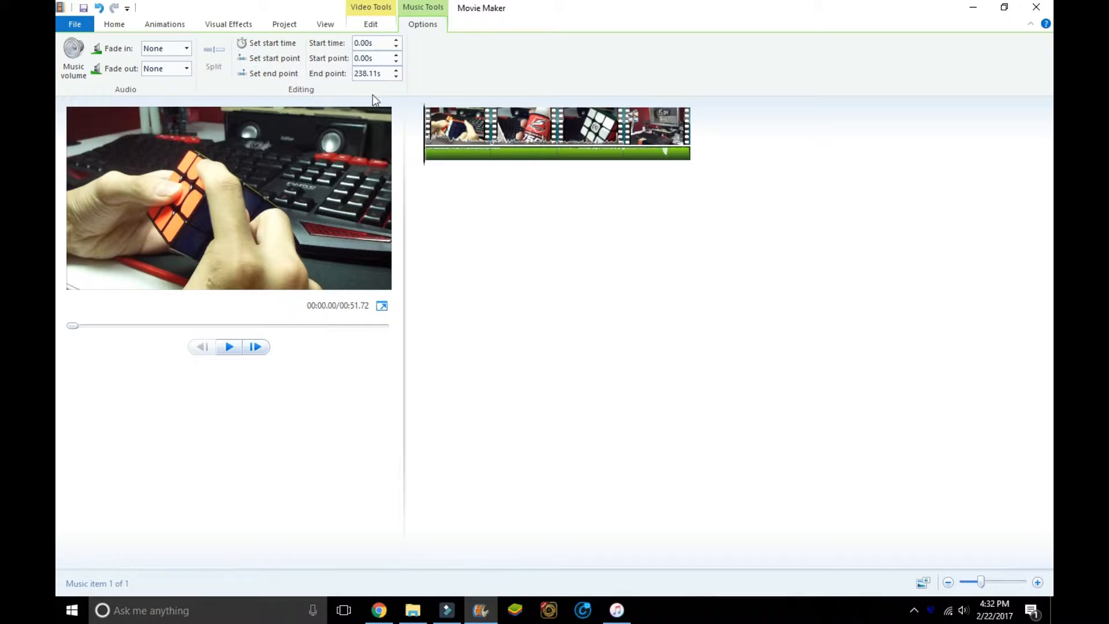
click(474, 133)
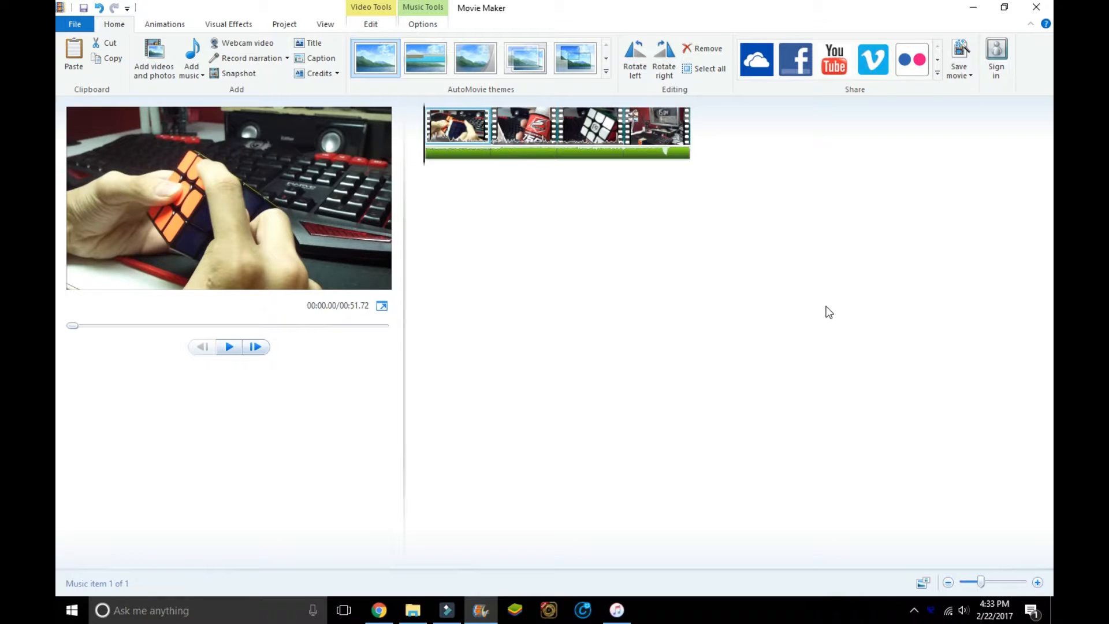
Step: Preview the opening of the movie full screen, pause it and return to the editor
click(382, 307)
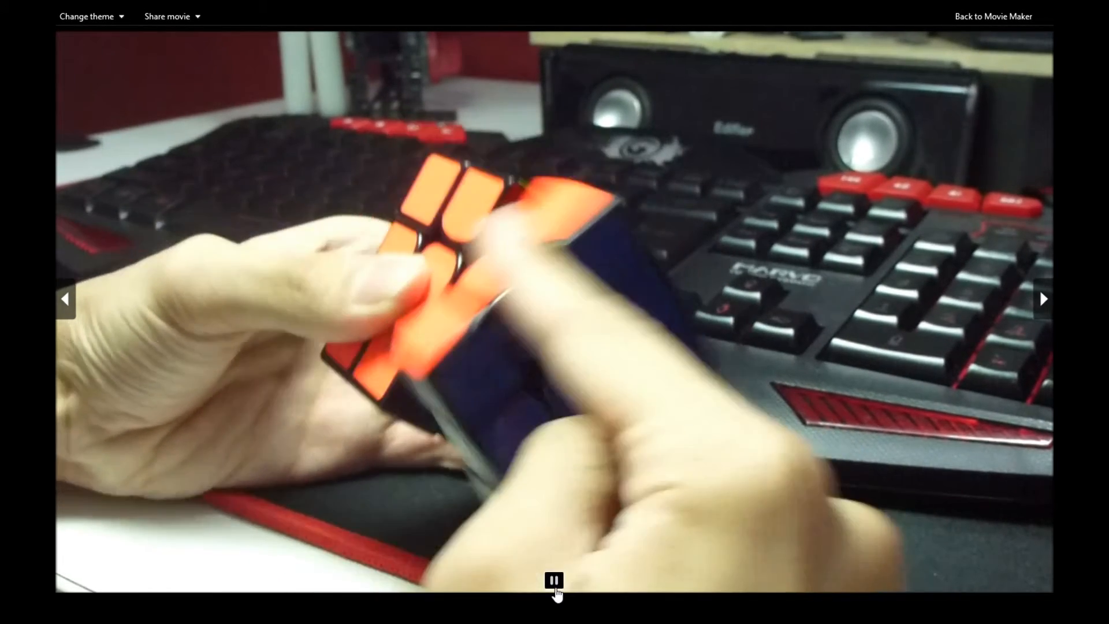
click(555, 584)
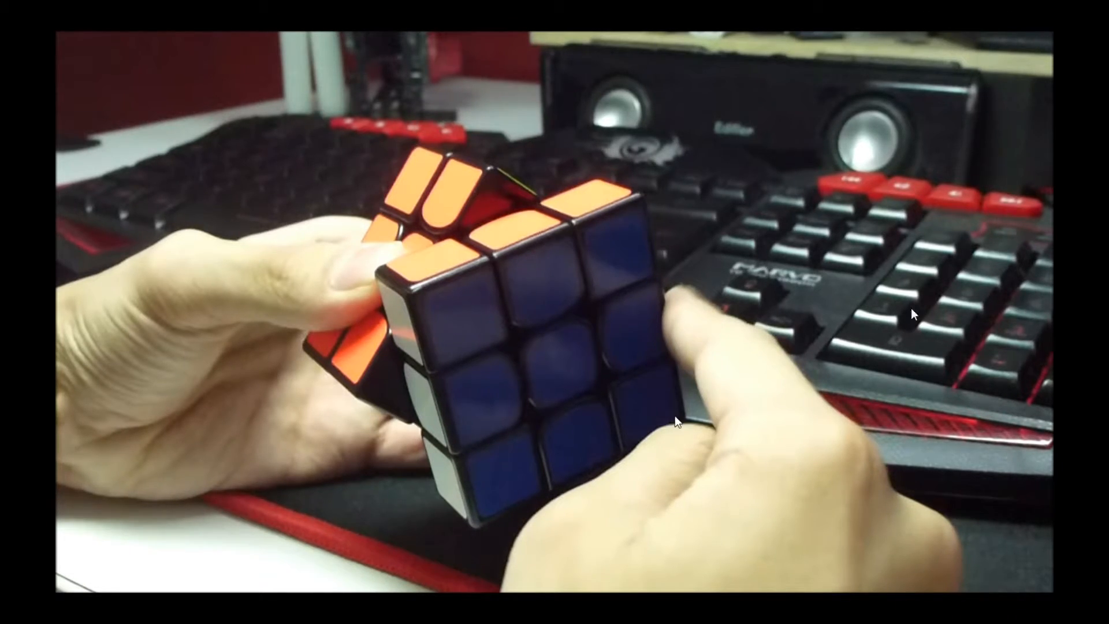
click(993, 16)
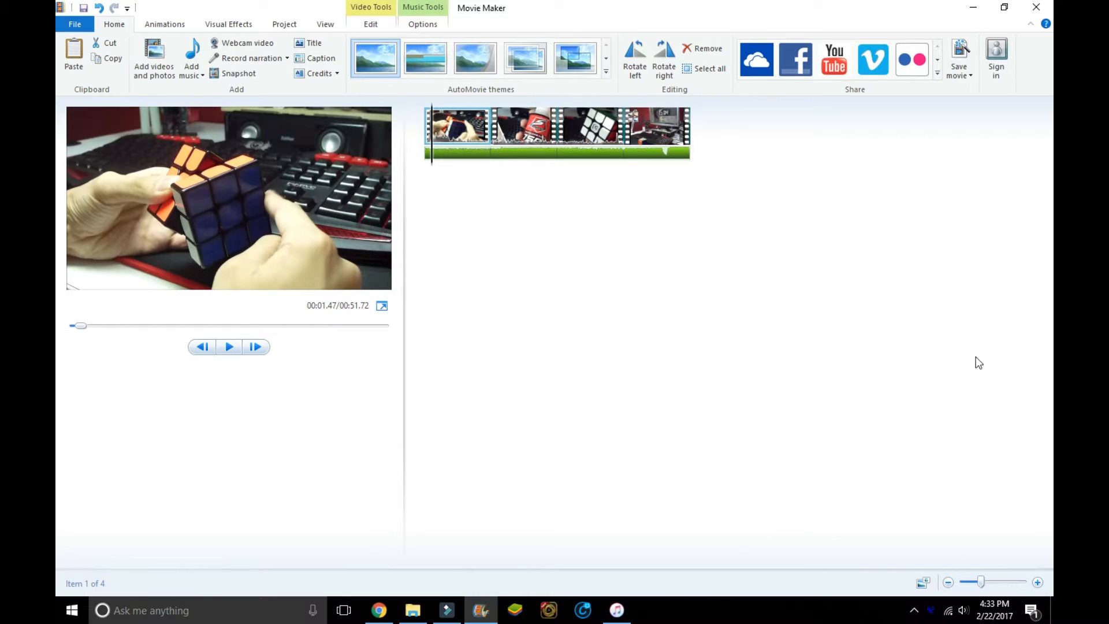
Step: View the export presets and the Save Movie dialog, leave without saving, and return to the first clip on the timeline
click(972, 75)
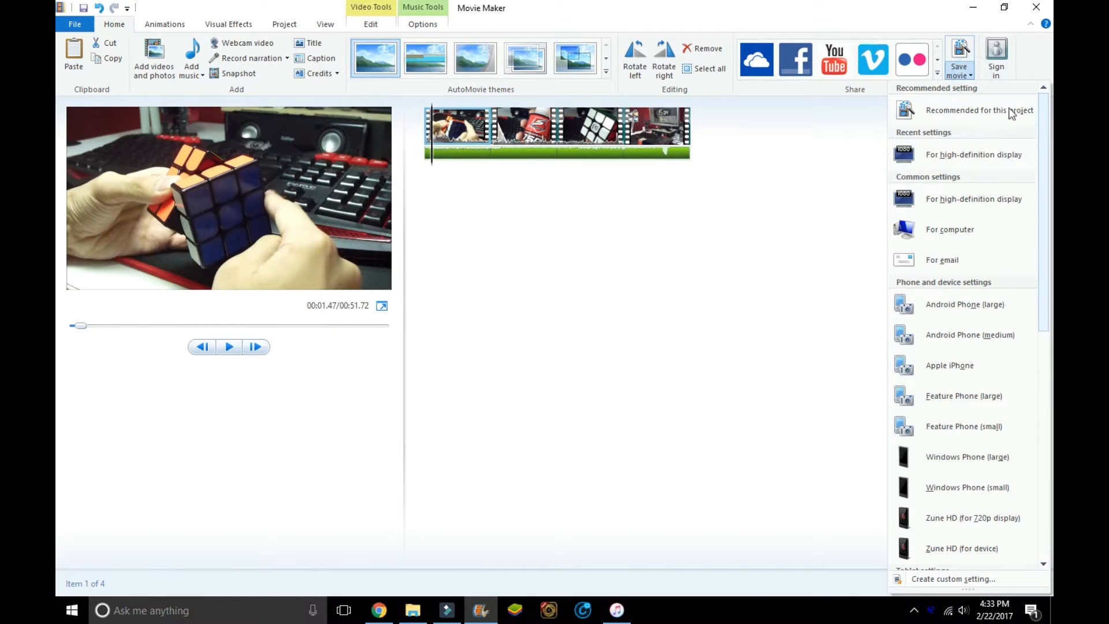
click(800, 186)
click(960, 51)
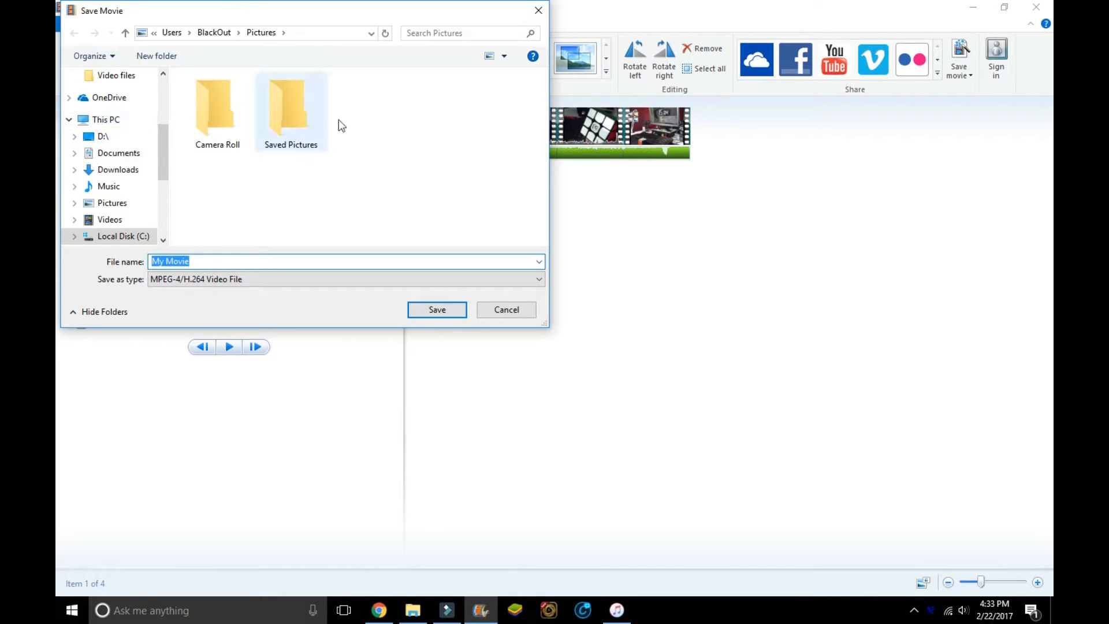
click(538, 10)
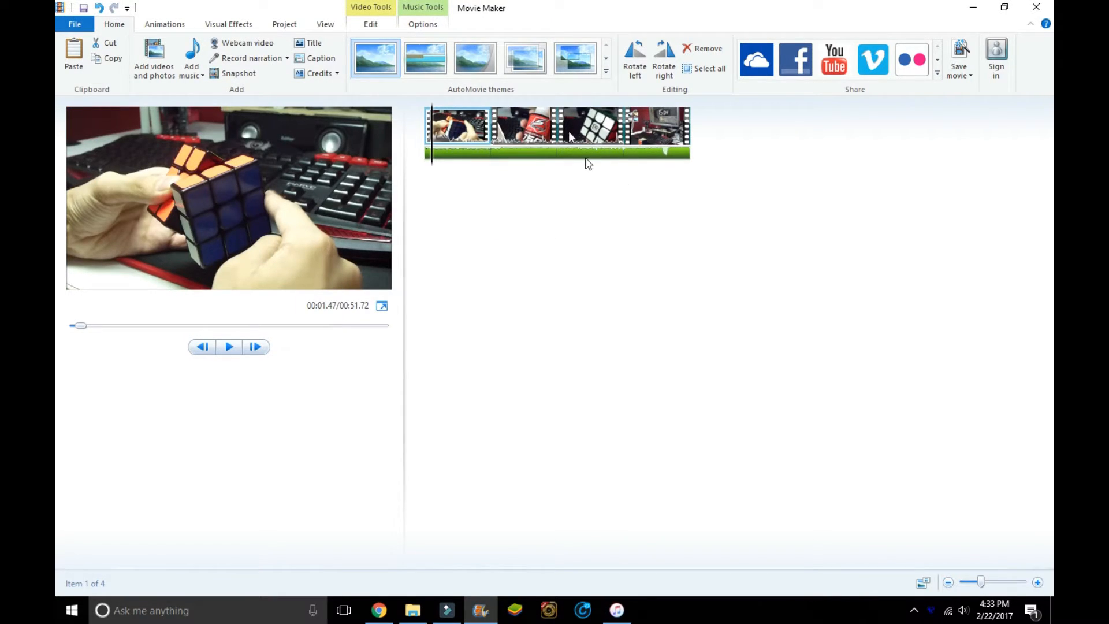
click(427, 148)
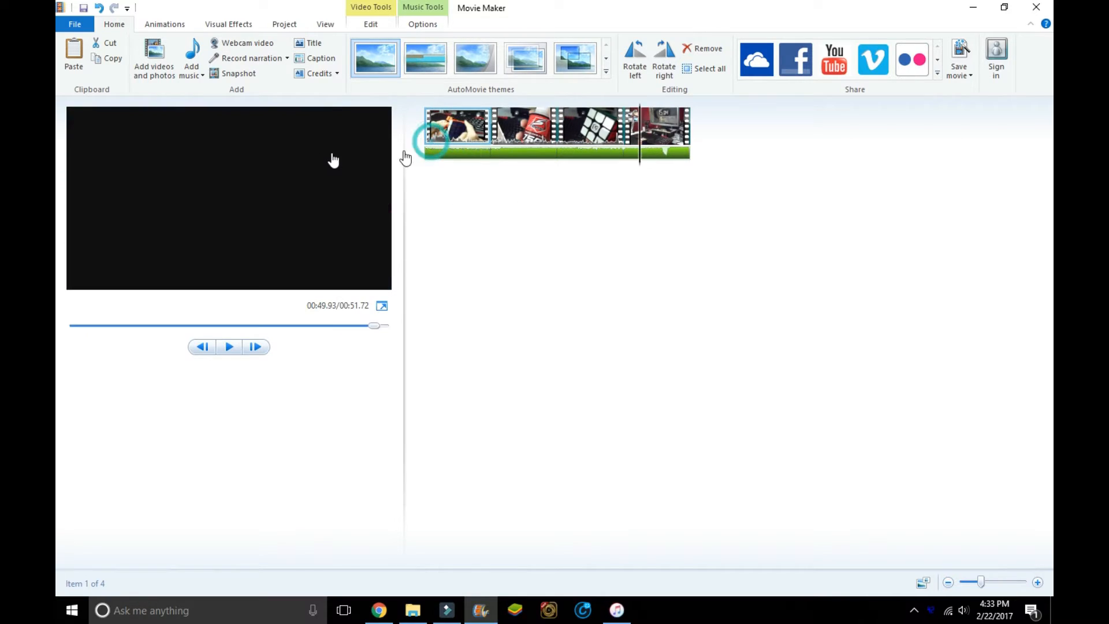